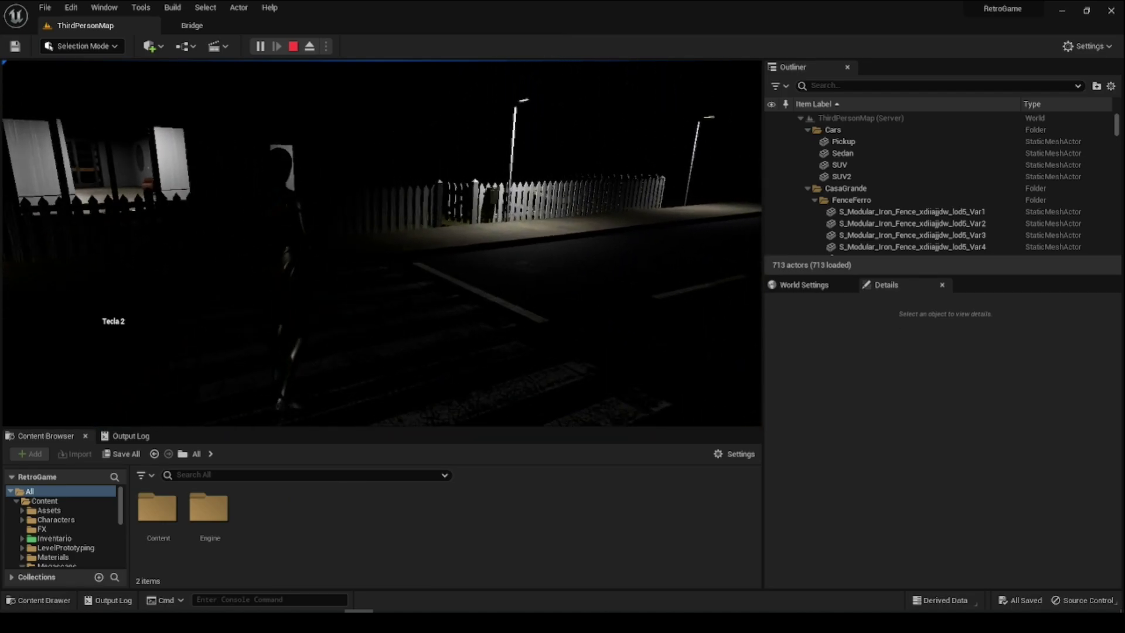
- End the night-time ThirdPersonMap play test and go back to the level editor
key("Escape")
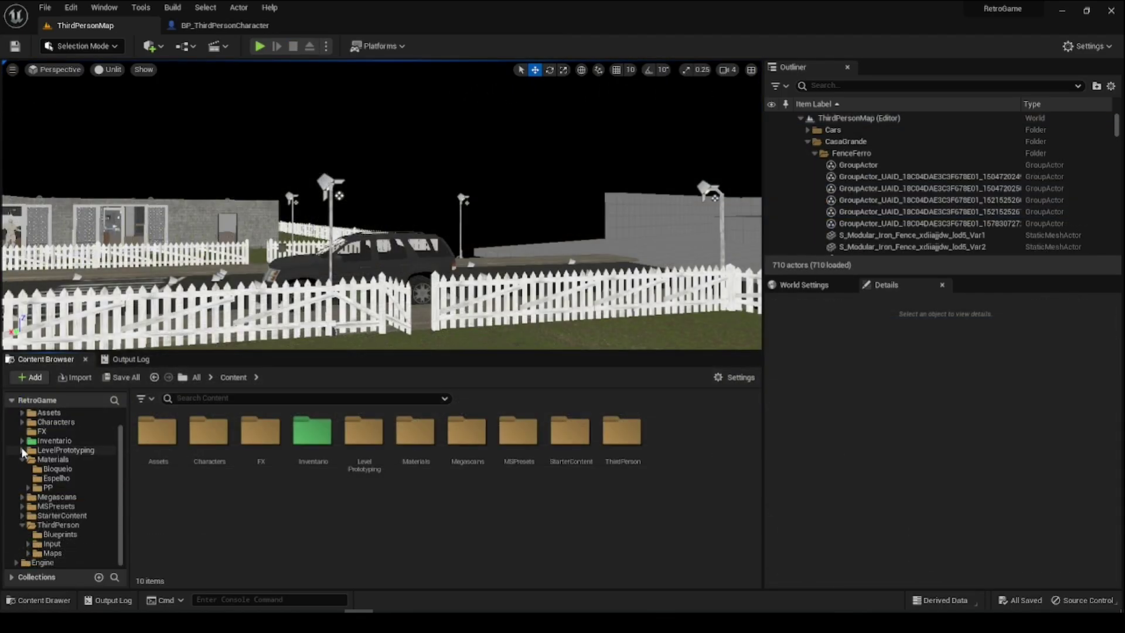
- Open the ThirdPerson Blueprints folder and view BP_ThirdPersonCharacter's N key and Flip Flop nodes
left_click(22, 458)
left_click(58, 517)
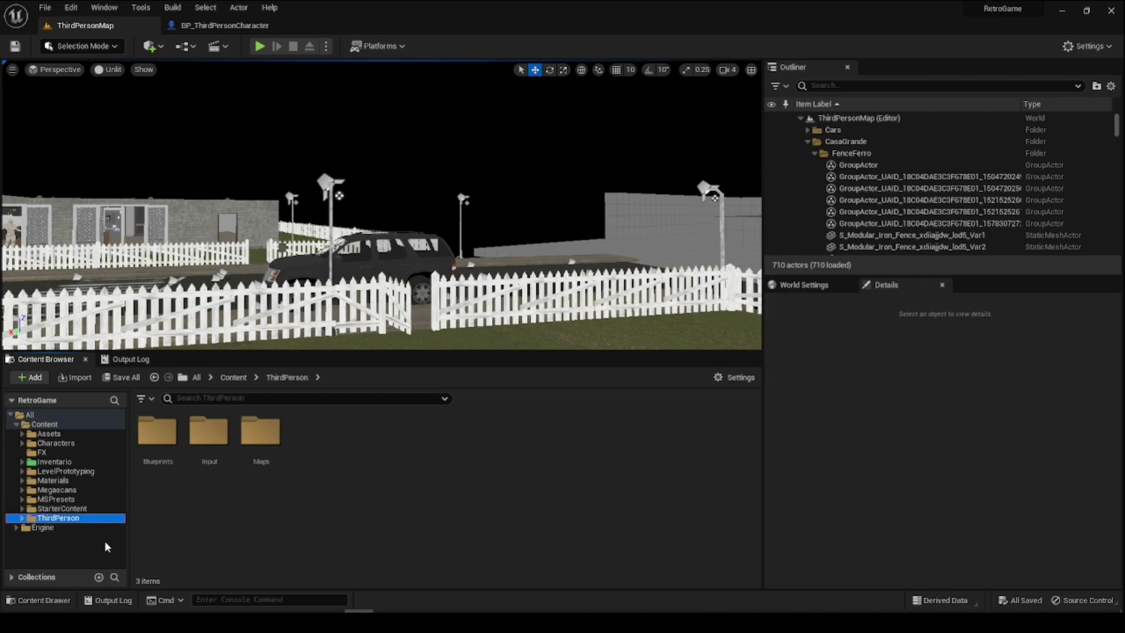
double_click(157, 434)
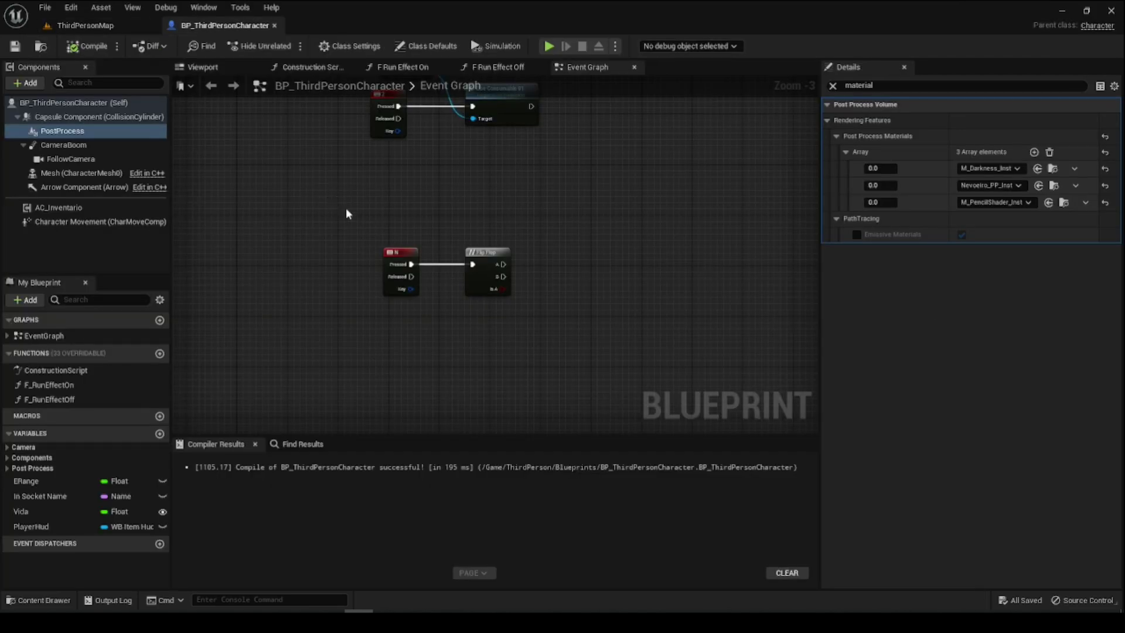
scroll(346, 207, "down", 2)
scroll(347, 218, "up", 3)
left_click_drag(330, 198, 578, 346)
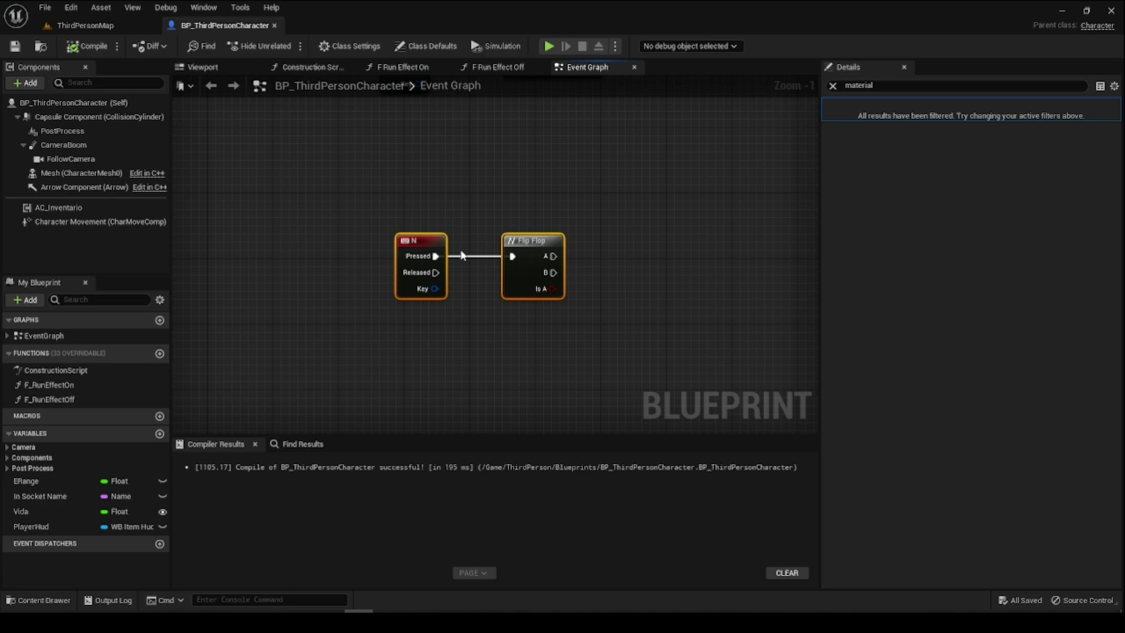
left_click(420, 242)
right_click(407, 356)
left_click(407, 356)
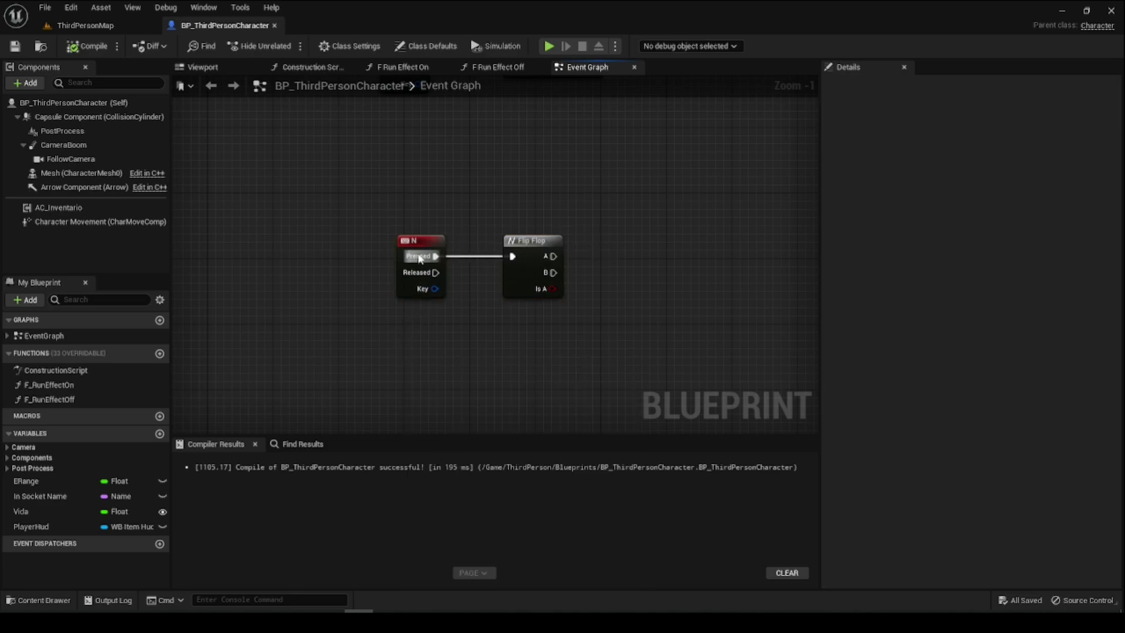
right_click(402, 396)
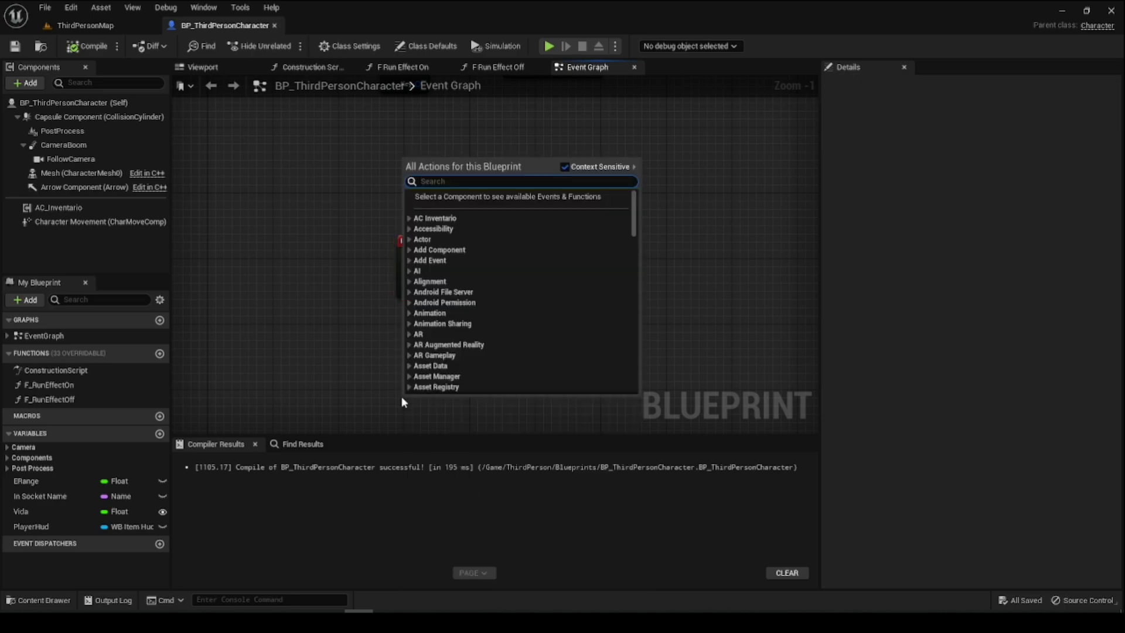
type("n keyb")
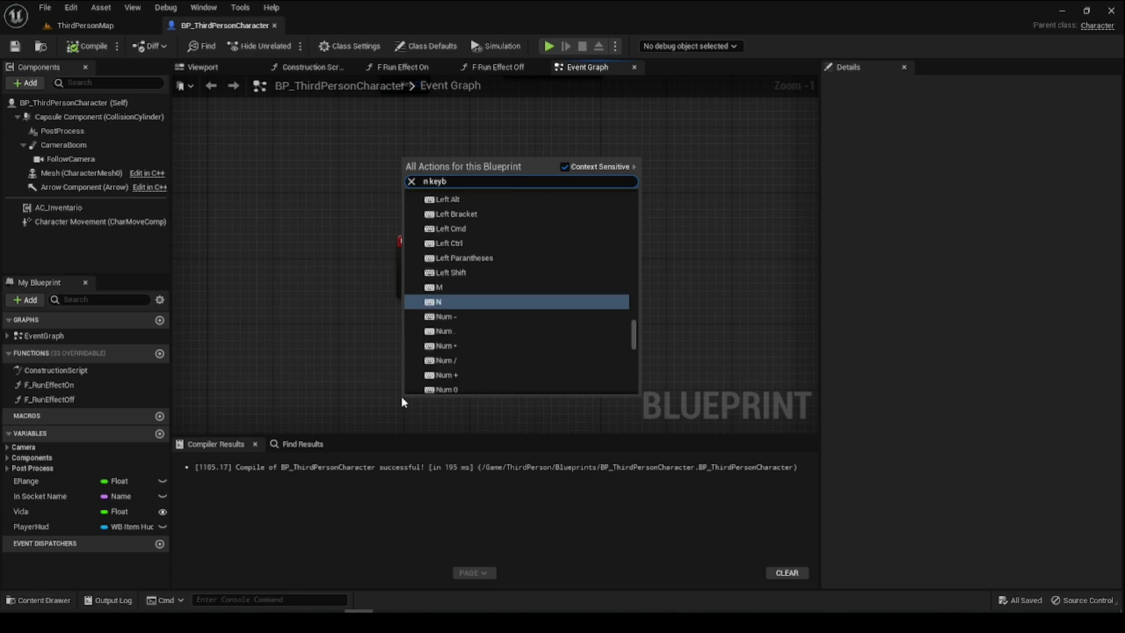
left_click(455, 302)
left_click_drag(339, 347, 505, 420)
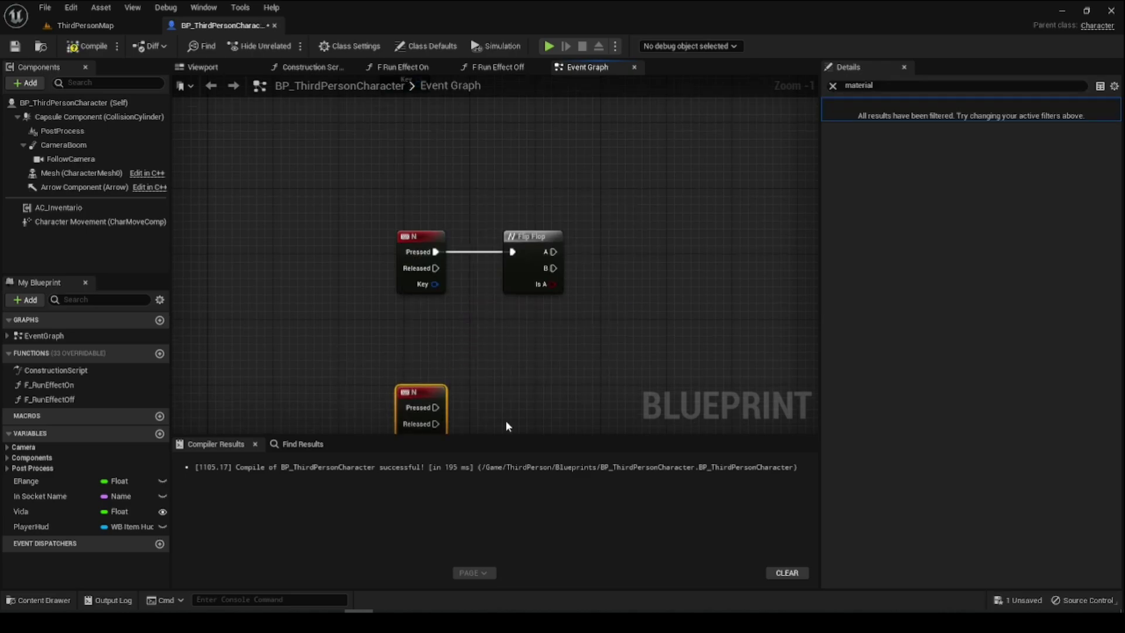
key("Delete")
left_click(530, 237)
left_click_drag(436, 251, 550, 379)
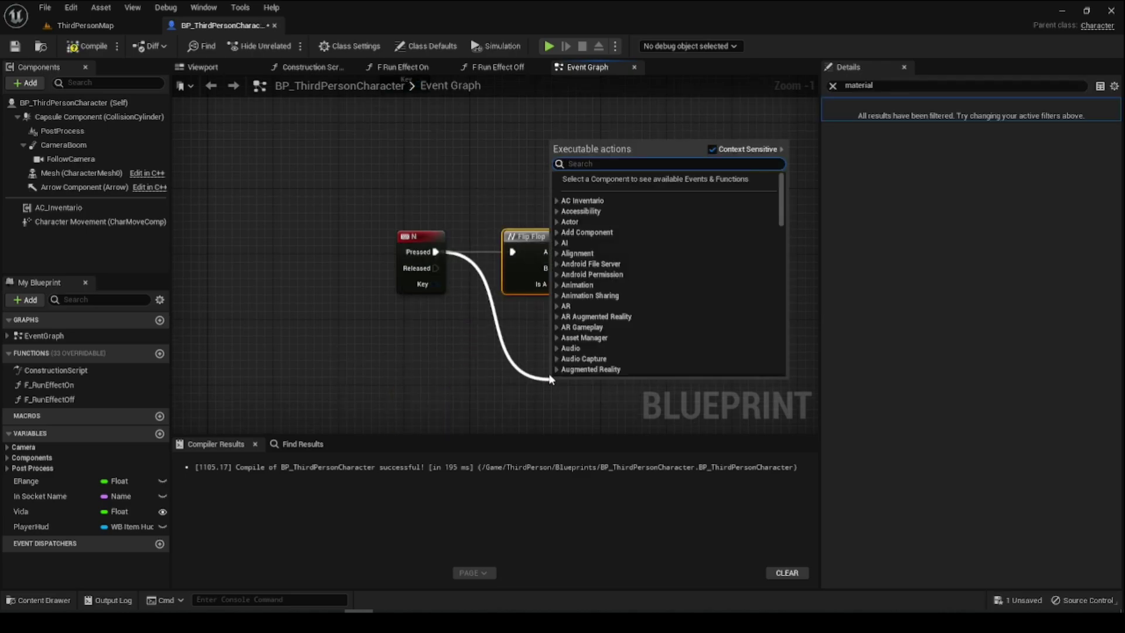
type("flip")
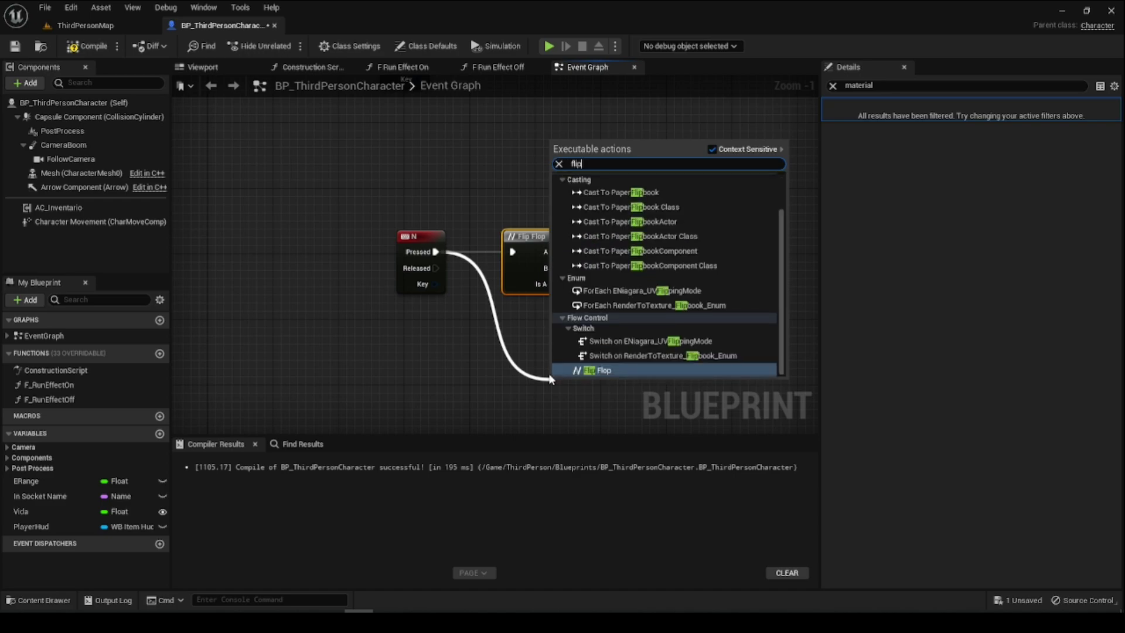
left_click(598, 371)
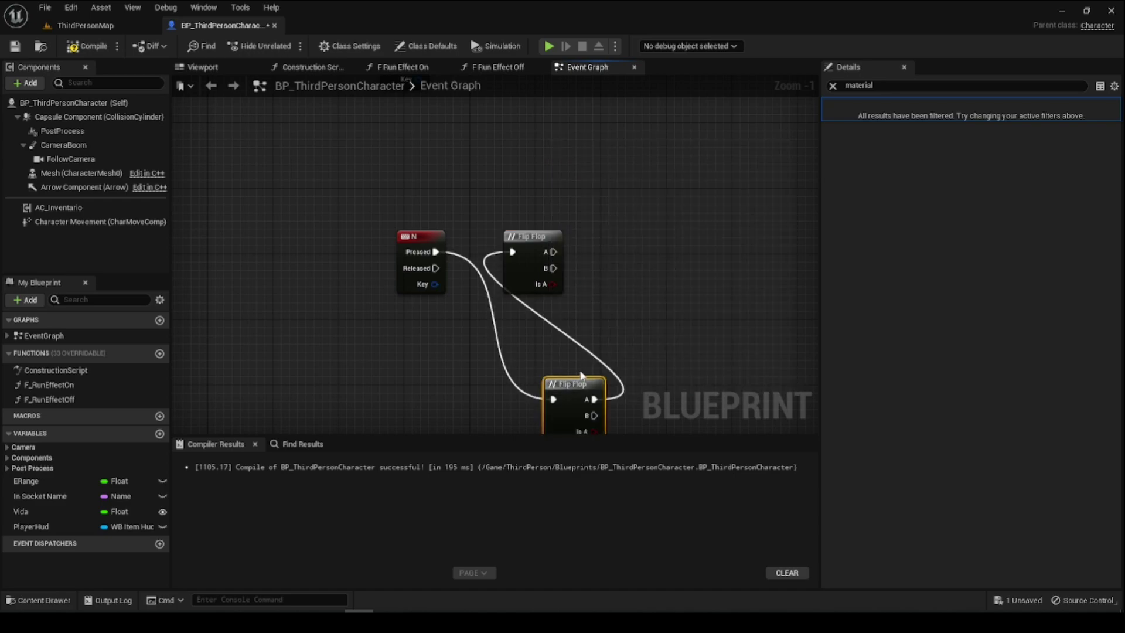
left_click_drag(545, 355, 613, 426)
key("Delete")
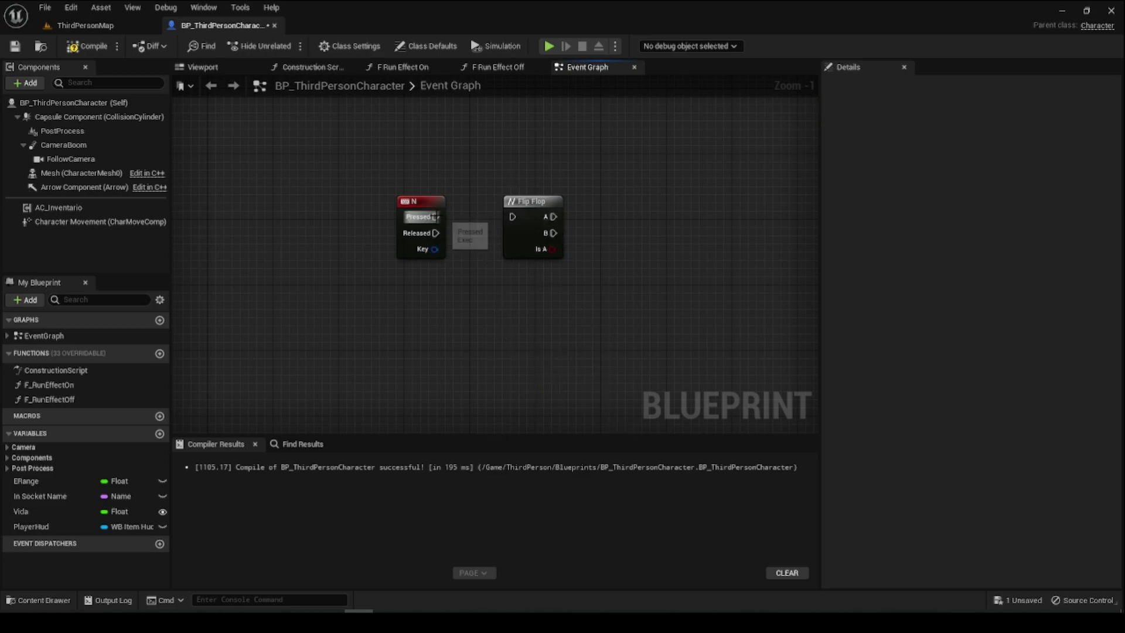
left_click_drag(436, 216, 514, 220)
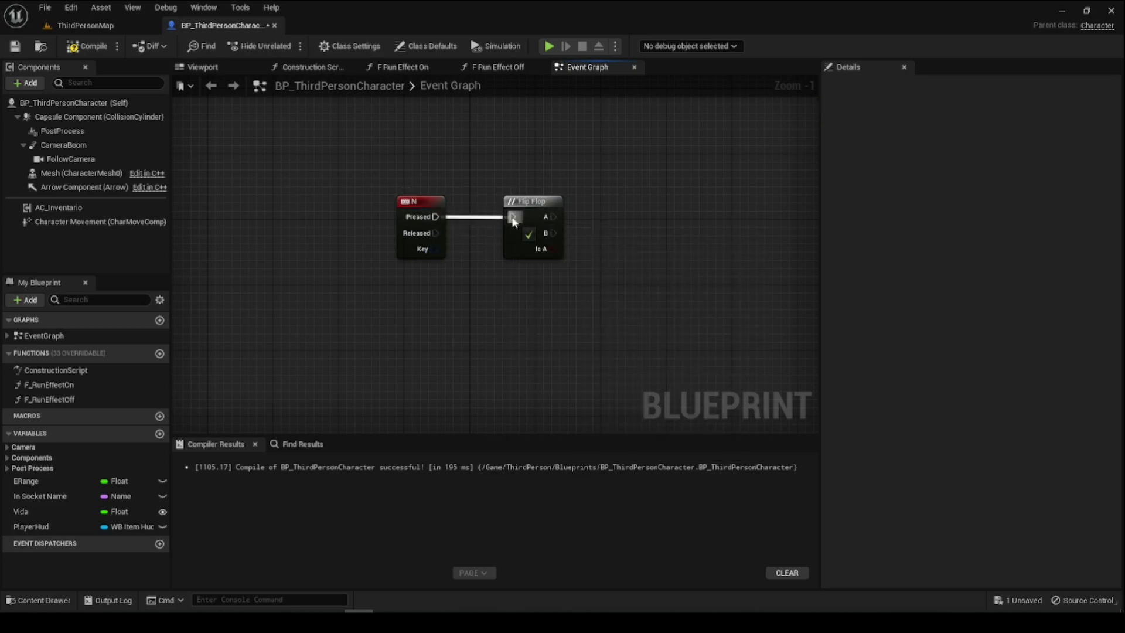
left_click_drag(434, 174, 568, 298)
left_click(649, 236)
left_click_drag(419, 221, 436, 221)
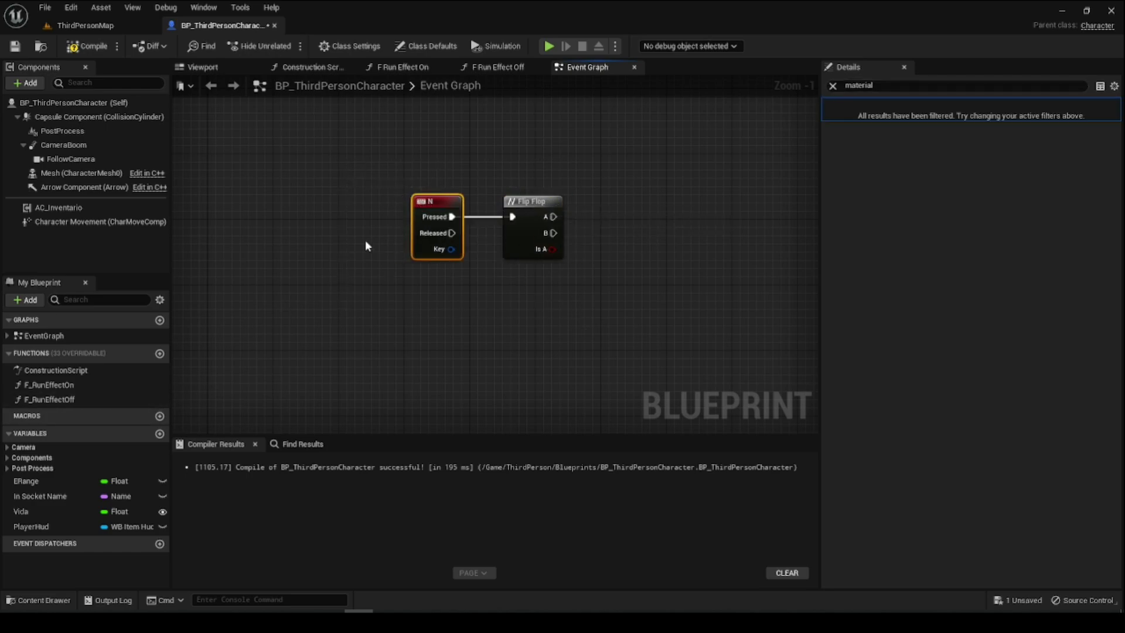
left_click(364, 241)
left_click(72, 159)
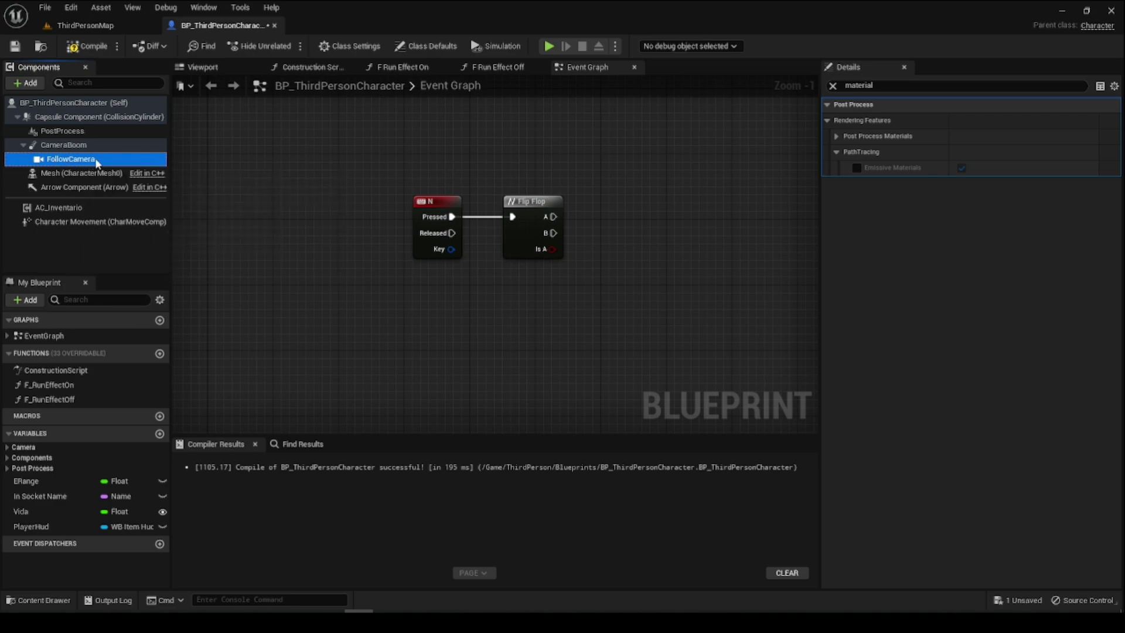
- Clear the camera property filter, add a Post Process component named NightVision under FollowCamera, and save
left_click(833, 86)
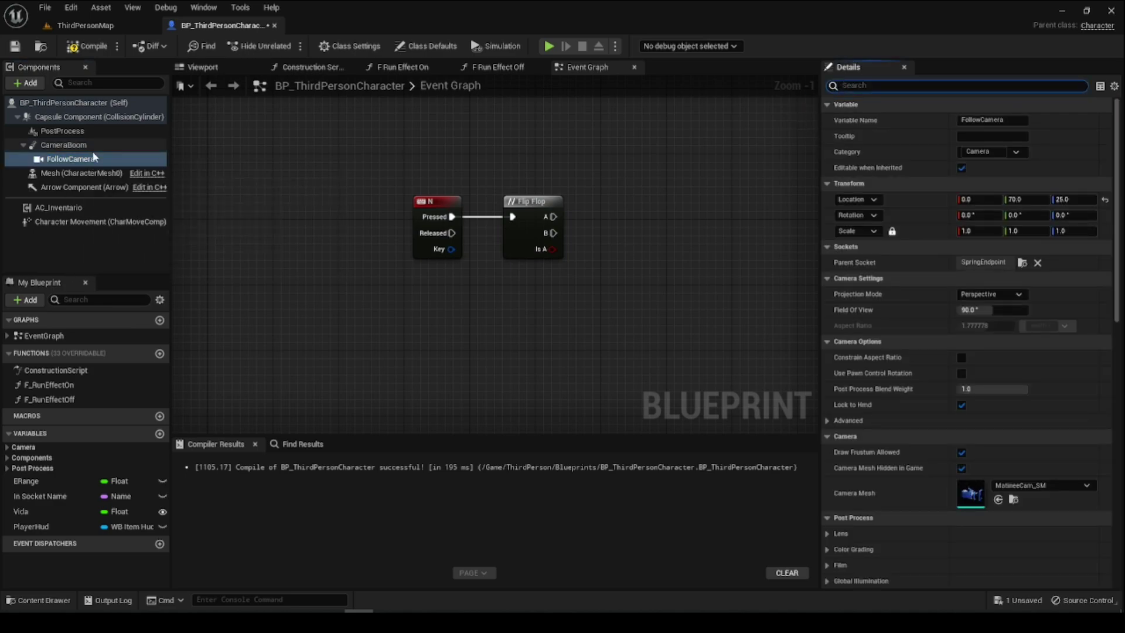
left_click(25, 82)
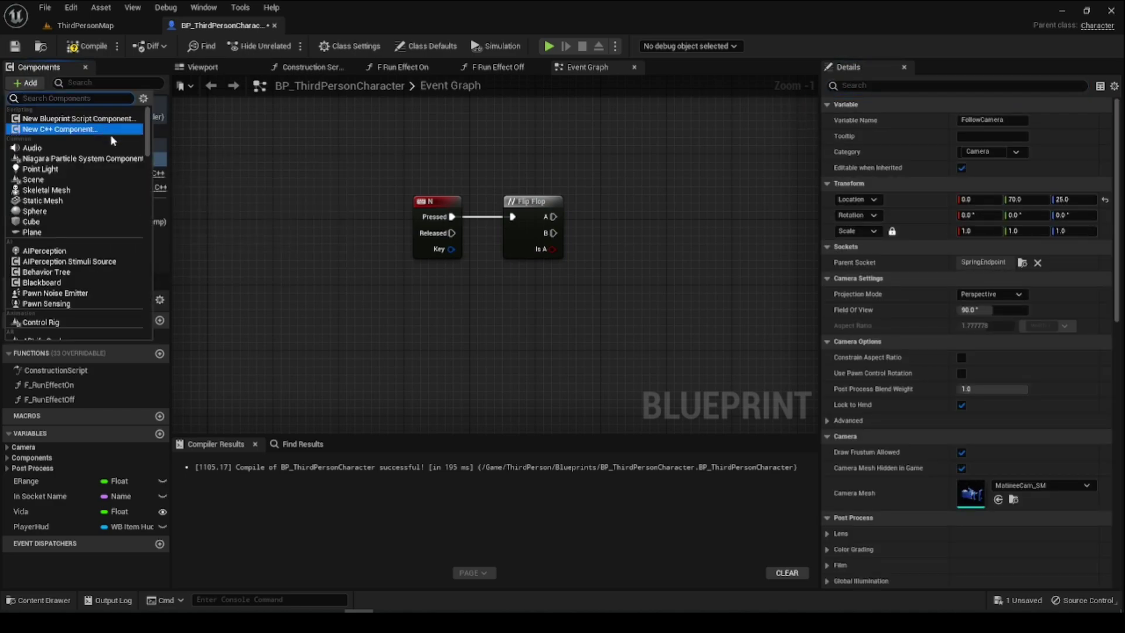
type("post")
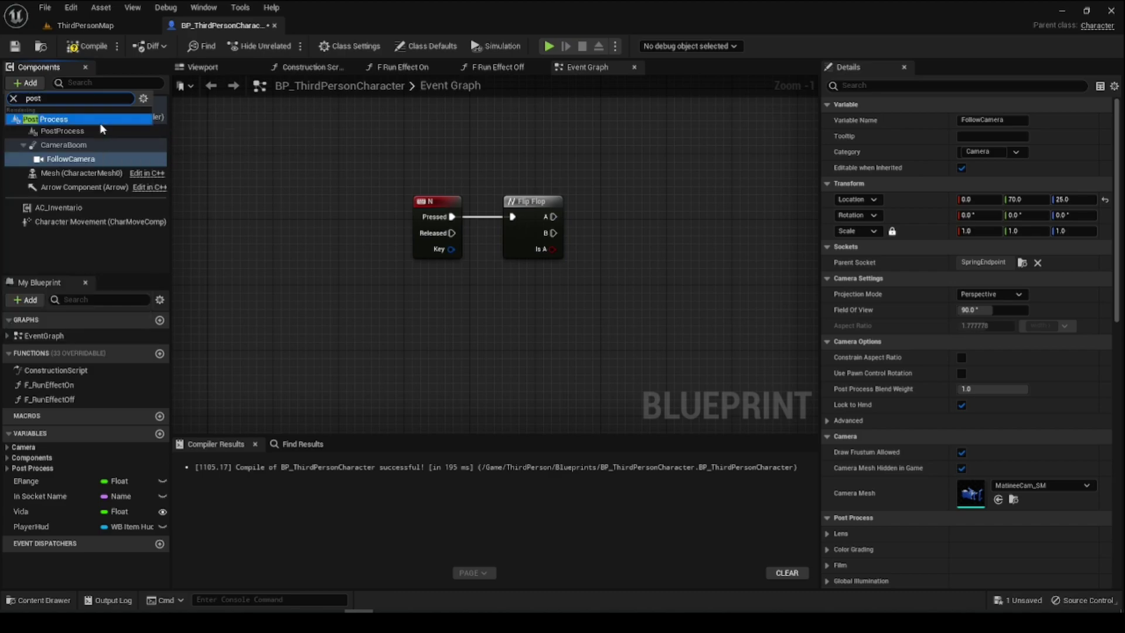
left_click(100, 121)
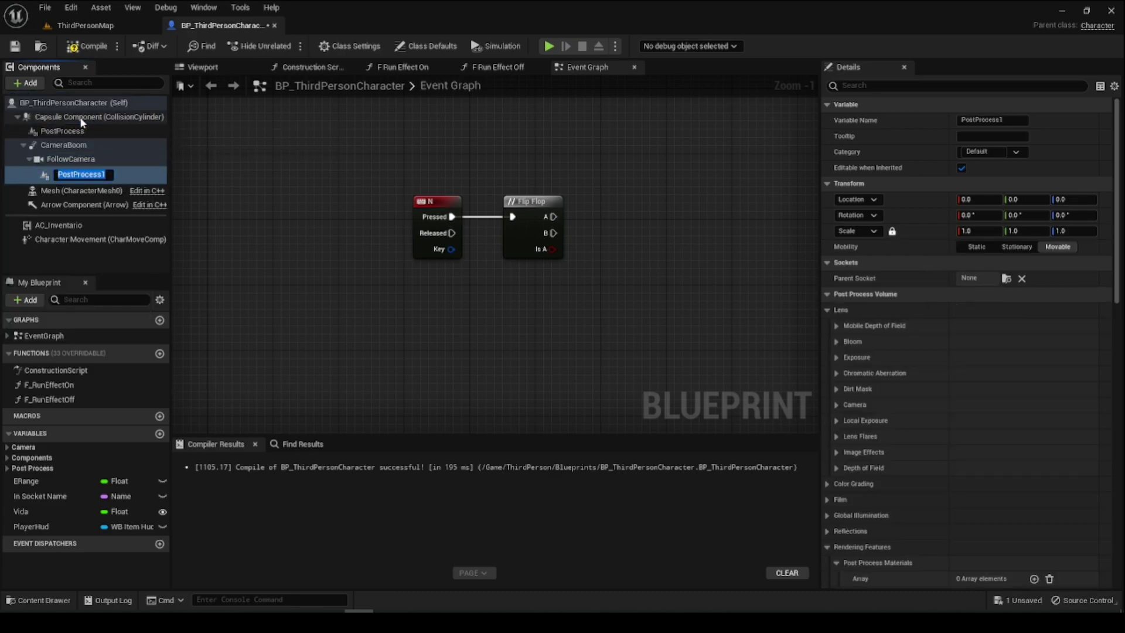
type("Nigh")
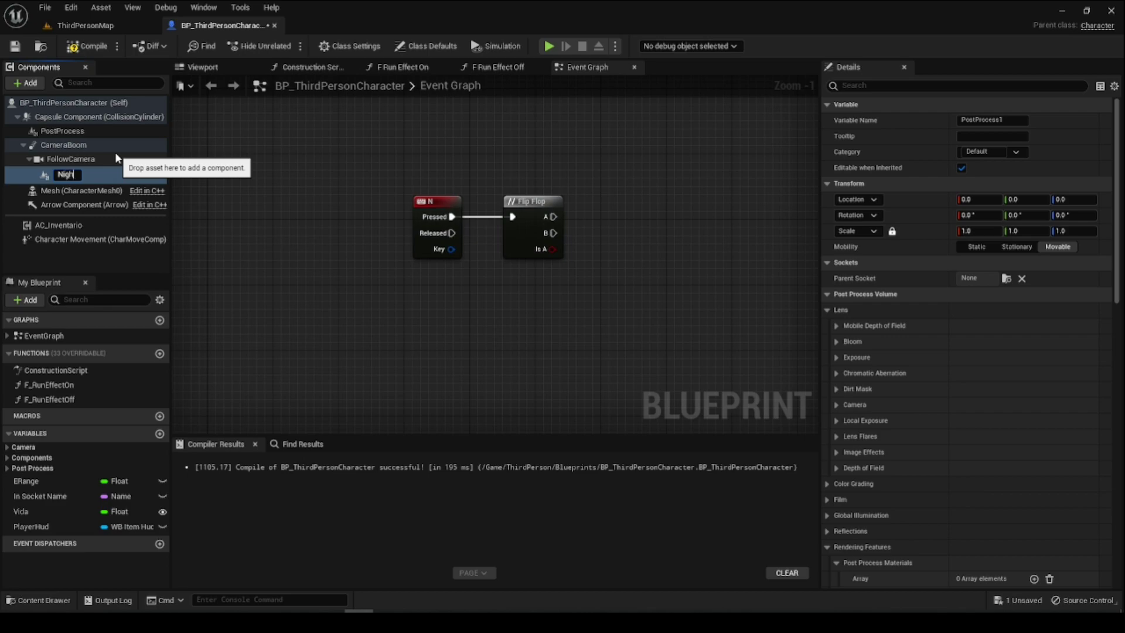
type("tVision")
key("Return")
left_click(14, 46)
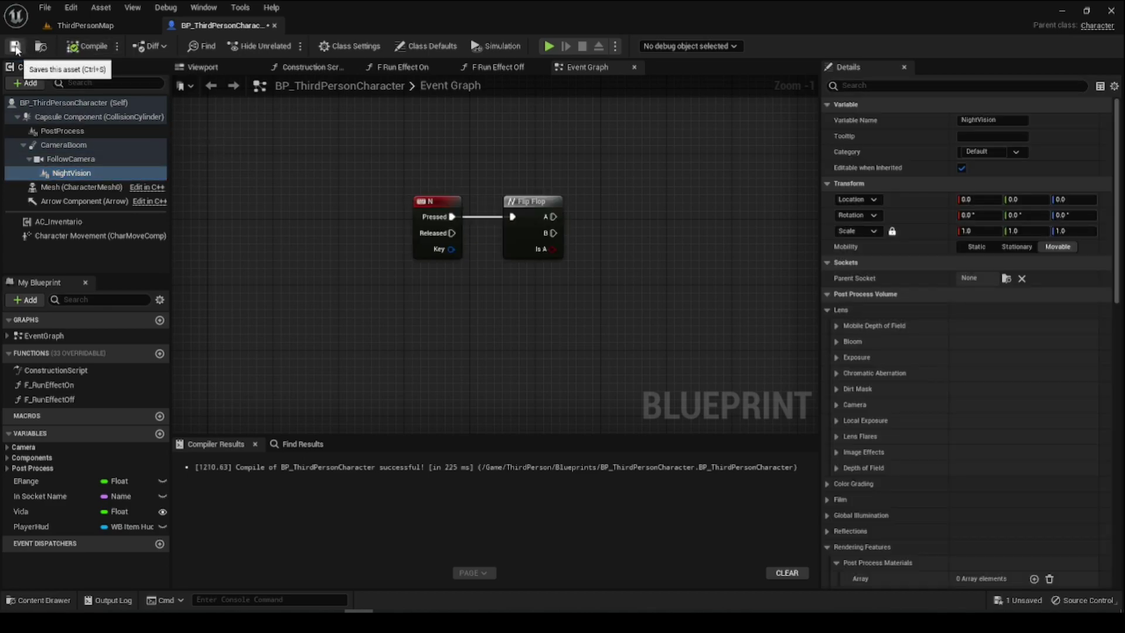
left_click(88, 176)
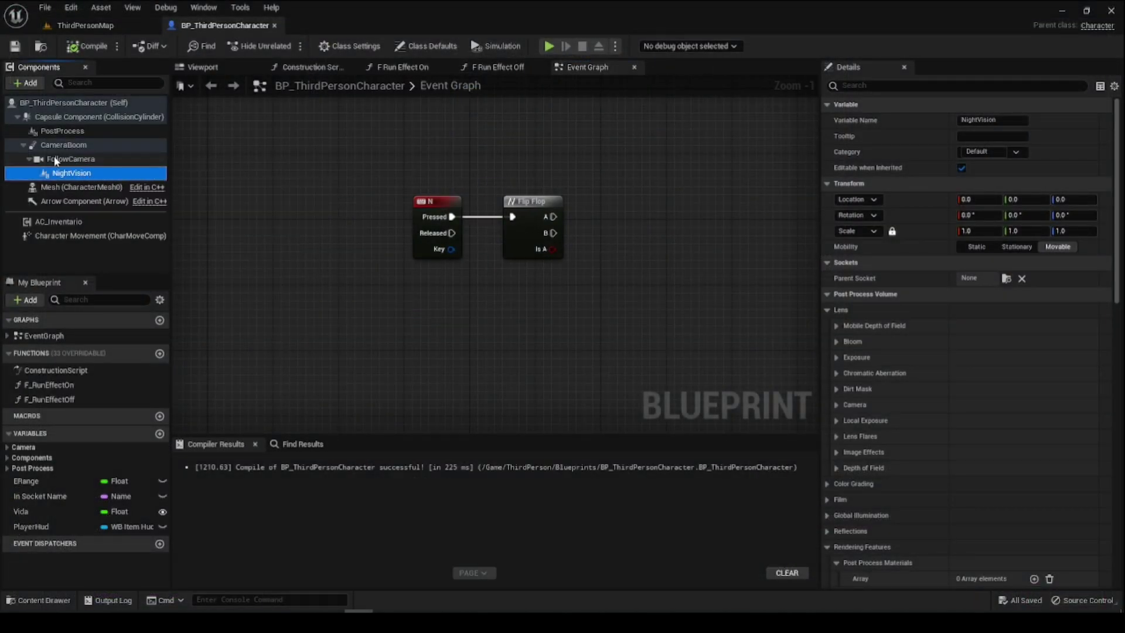
- Add a Follow Camera reference and two Set Post Process Settings nodes targeting it
right_click_drag(340, 284, 173, 303)
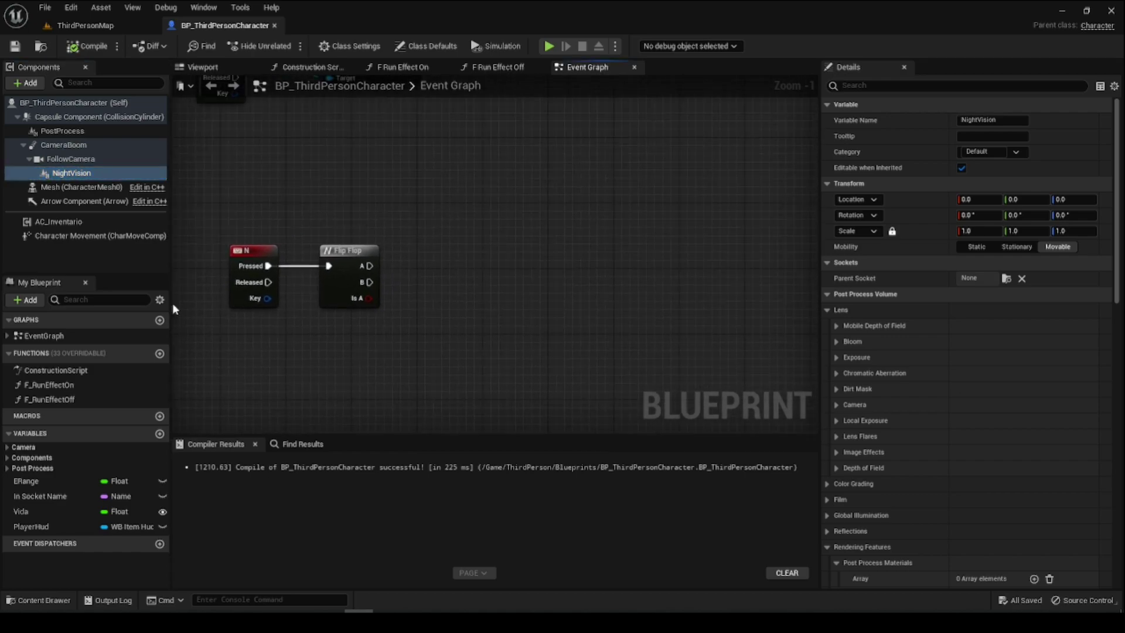
left_click_drag(70, 158, 415, 234)
left_click_drag(473, 254, 569, 227)
type("set")
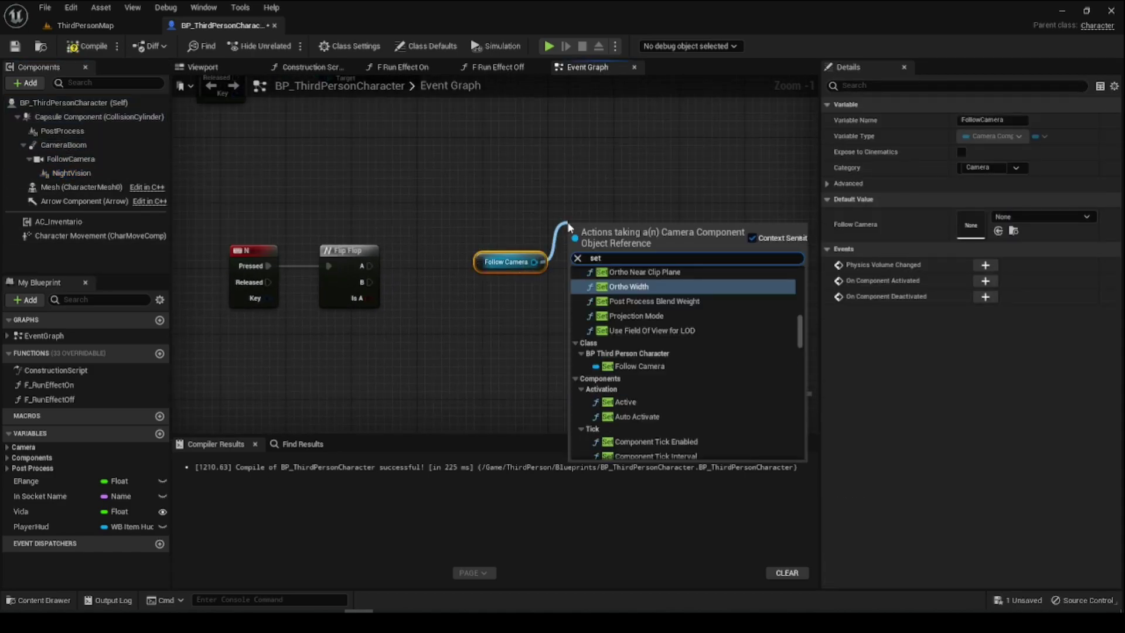
type(" post")
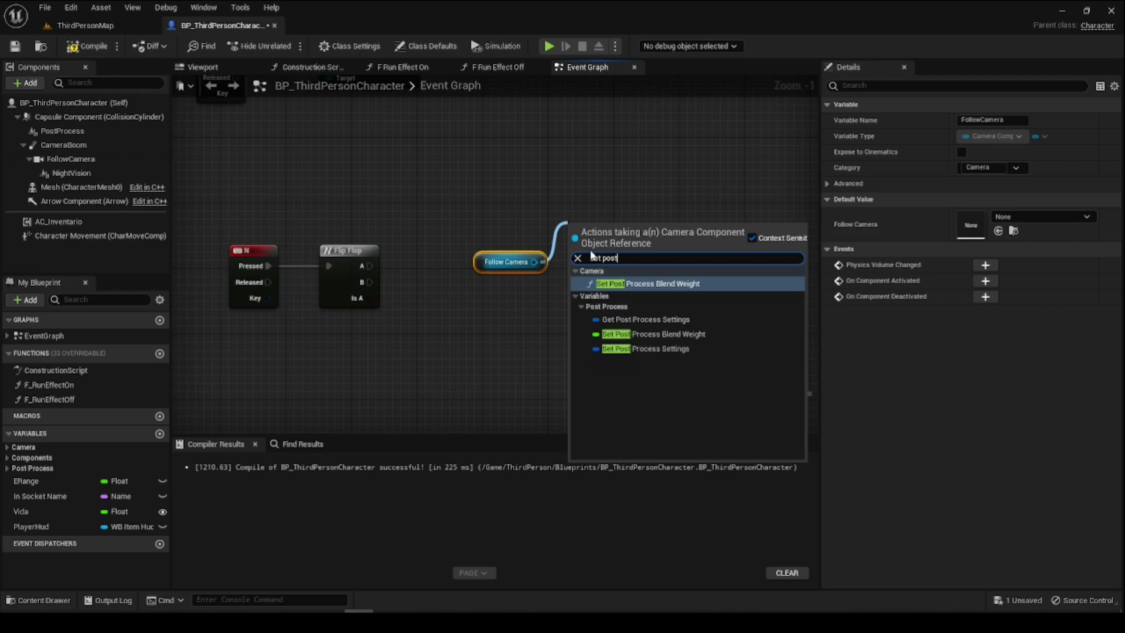
left_click(645, 349)
left_click_drag(617, 272, 617, 202)
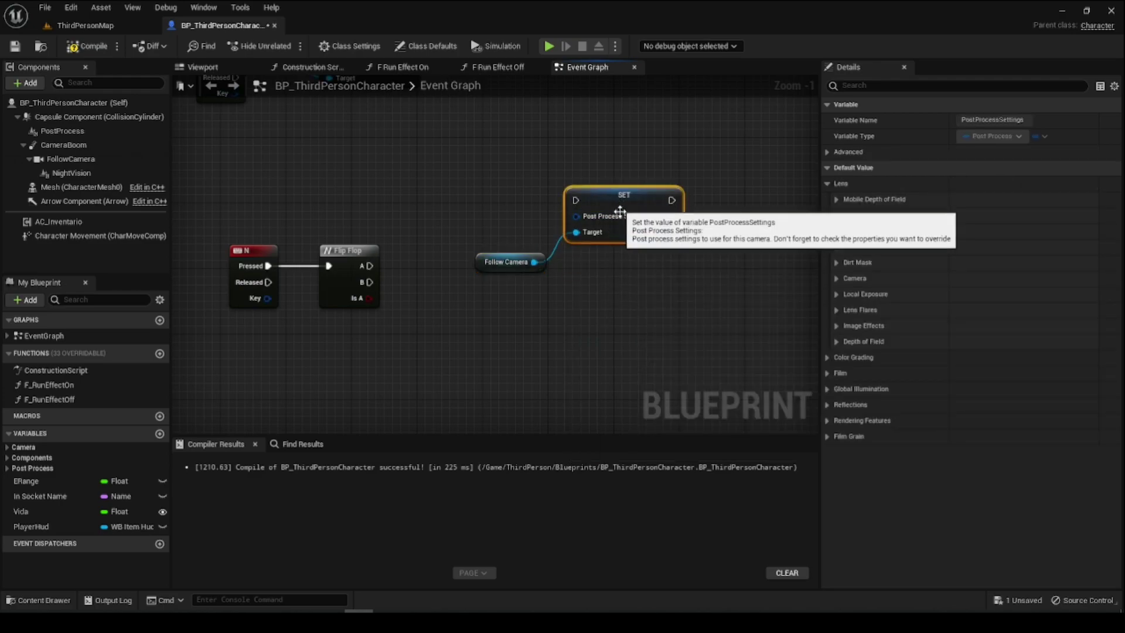
key("ctrl+c")
key("ctrl+v")
mouse_move(693, 316)
left_mouse_down()
mouse_move(598, 294)
mouse_move(615, 302)
left_mouse_up()
mouse_move(522, 270)
left_mouse_down()
mouse_move(479, 271)
mouse_move(576, 338)
left_mouse_up()
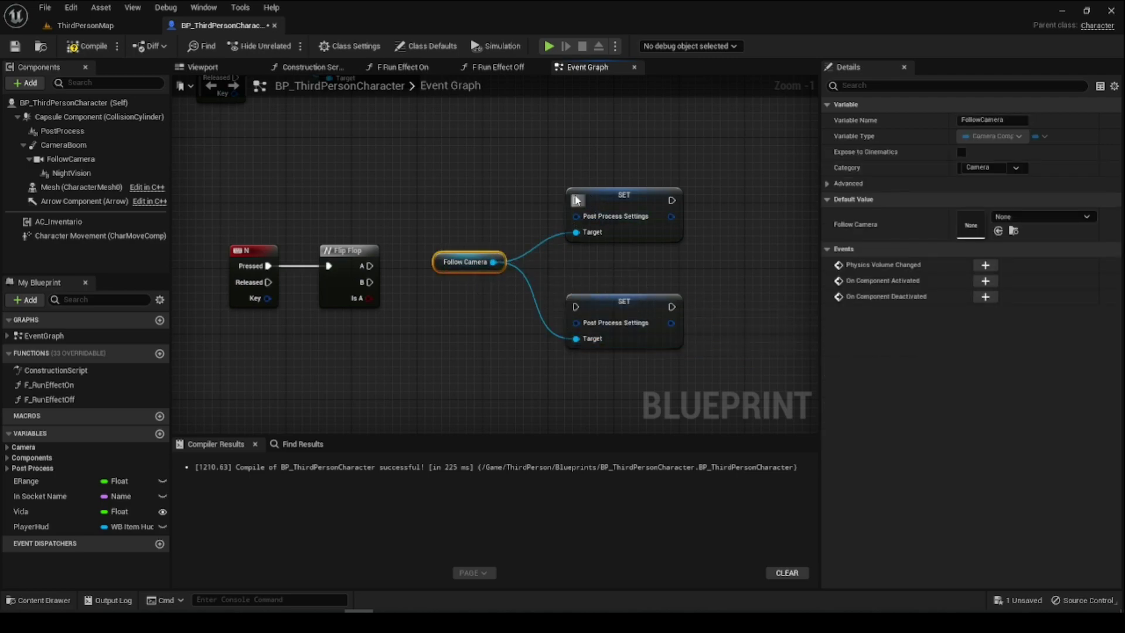
- Wire Flip Flop A into the upper SET node and B into the lower SET node
left_click_drag(576, 199, 370, 265)
mouse_move(576, 306)
left_mouse_down()
mouse_move(434, 312)
mouse_move(369, 282)
left_mouse_up()
left_click(624, 328)
right_click_drag(730, 439, 730, 392)
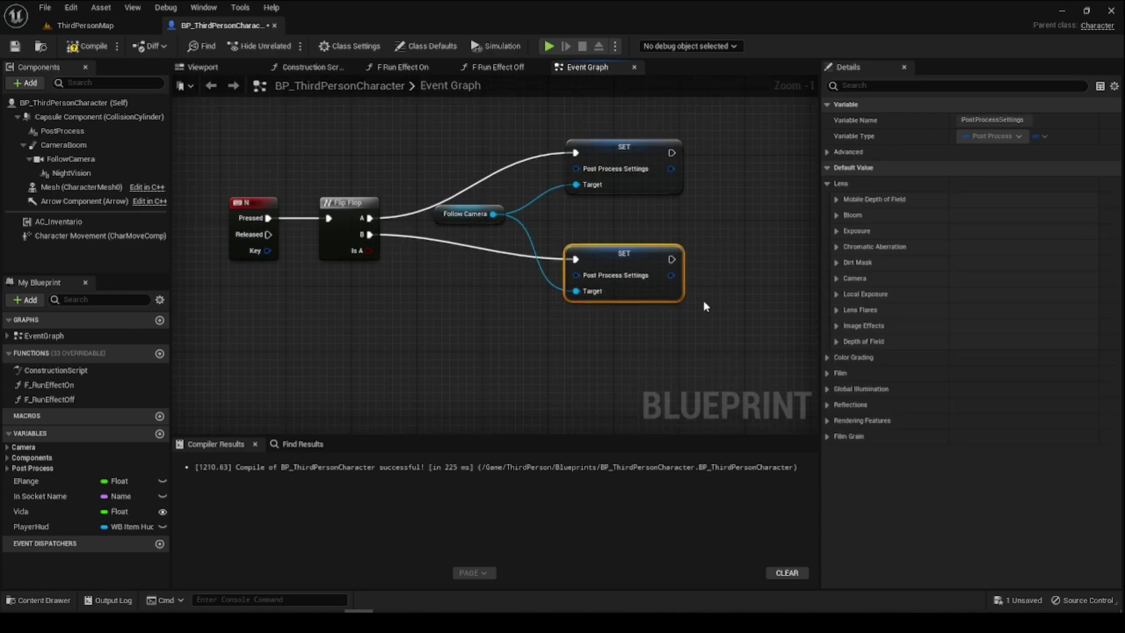
left_click_drag(626, 283, 626, 316)
left_click_drag(629, 162, 628, 144)
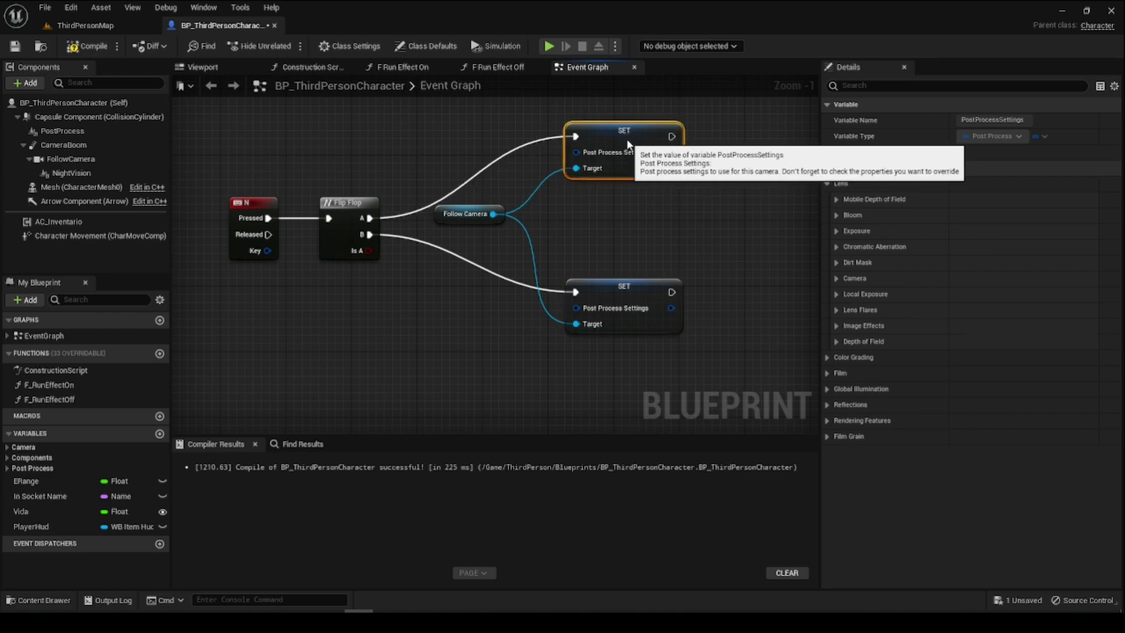
left_click(621, 299)
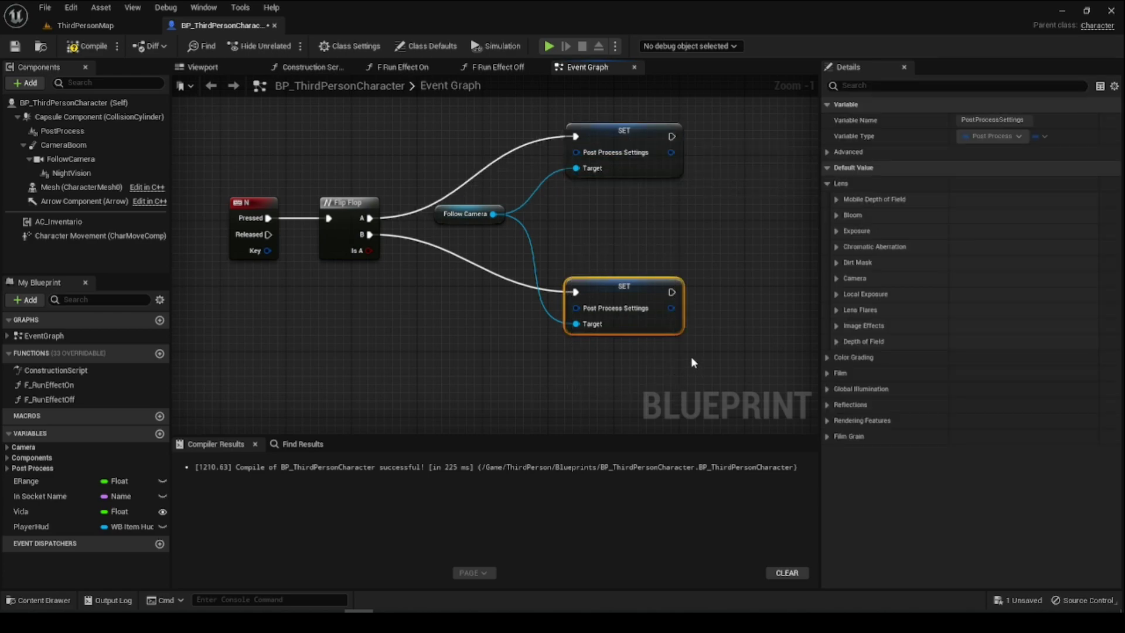
- Tidy the node layout and inspect the upper SET node's settings
left_click(836, 215)
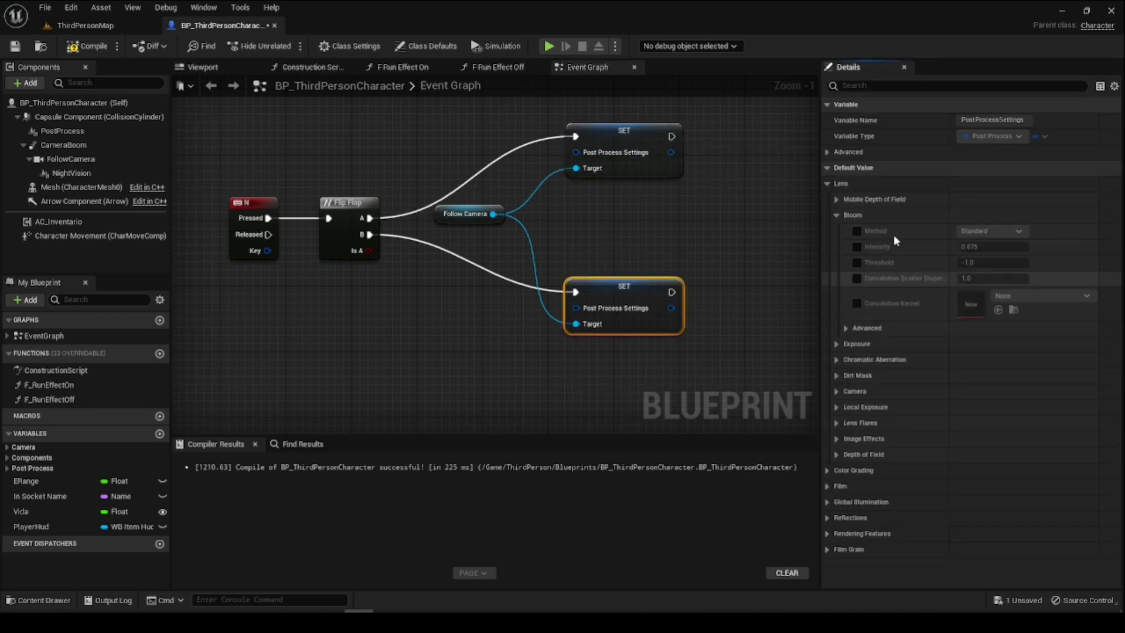
left_click(836, 215)
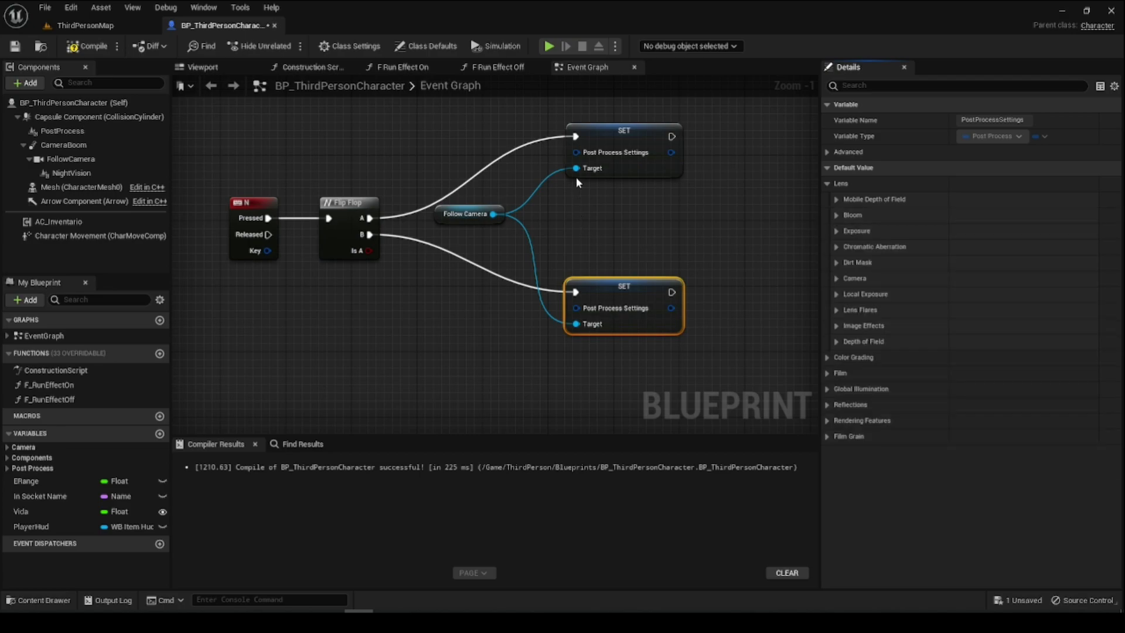
left_click(645, 155)
left_click_drag(466, 222, 498, 239)
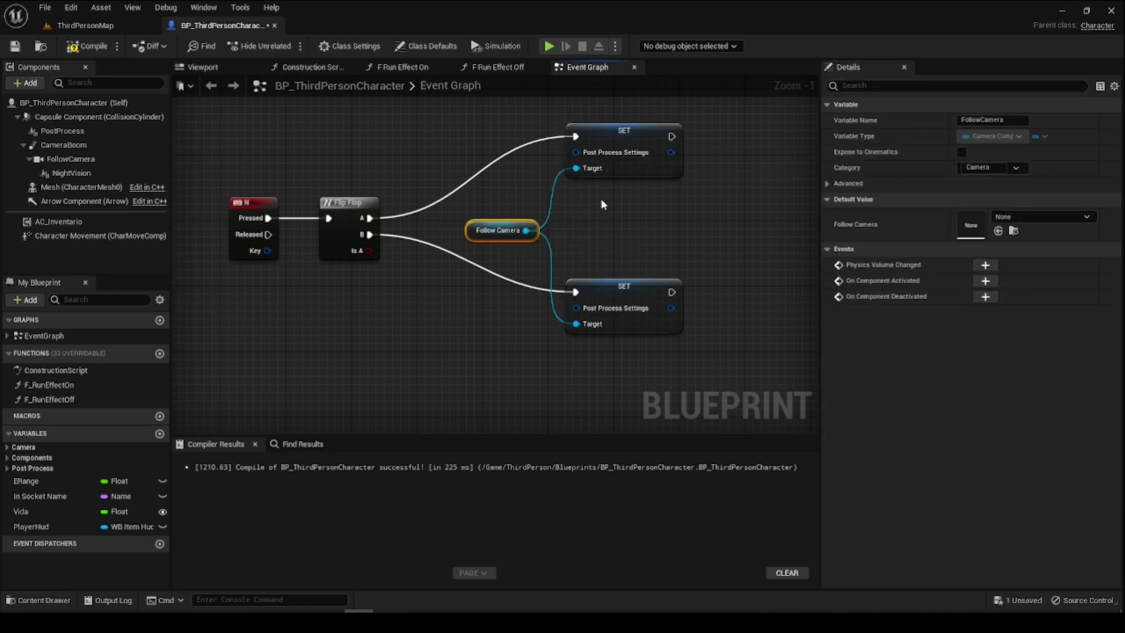
left_click(639, 157)
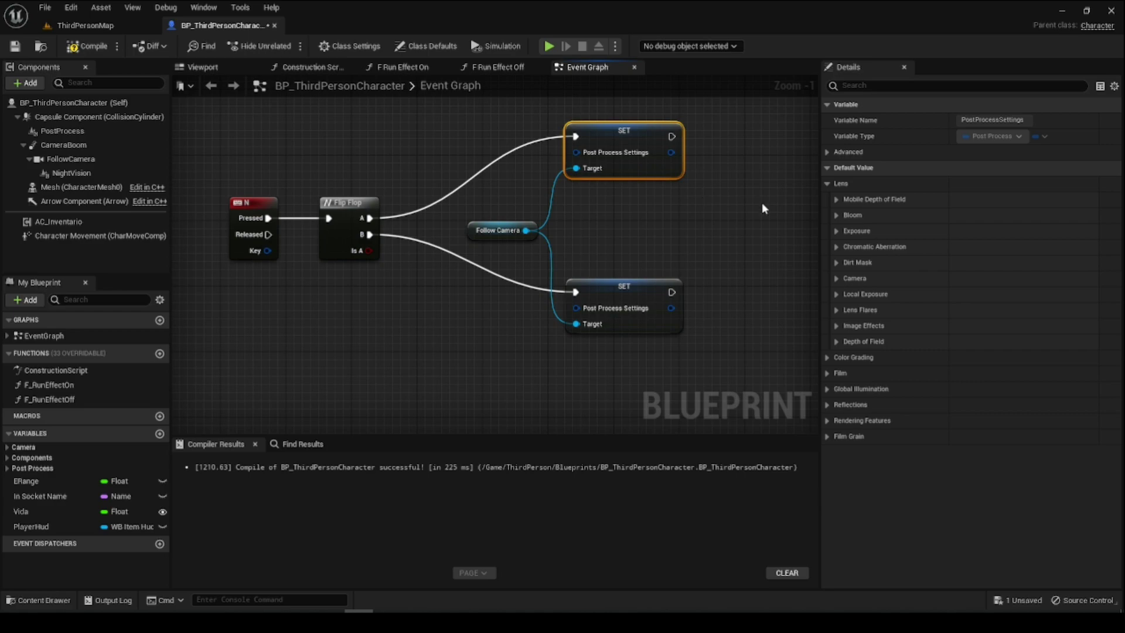
right_click_drag(761, 202, 746, 276)
right_click_drag(779, 311, 854, 287)
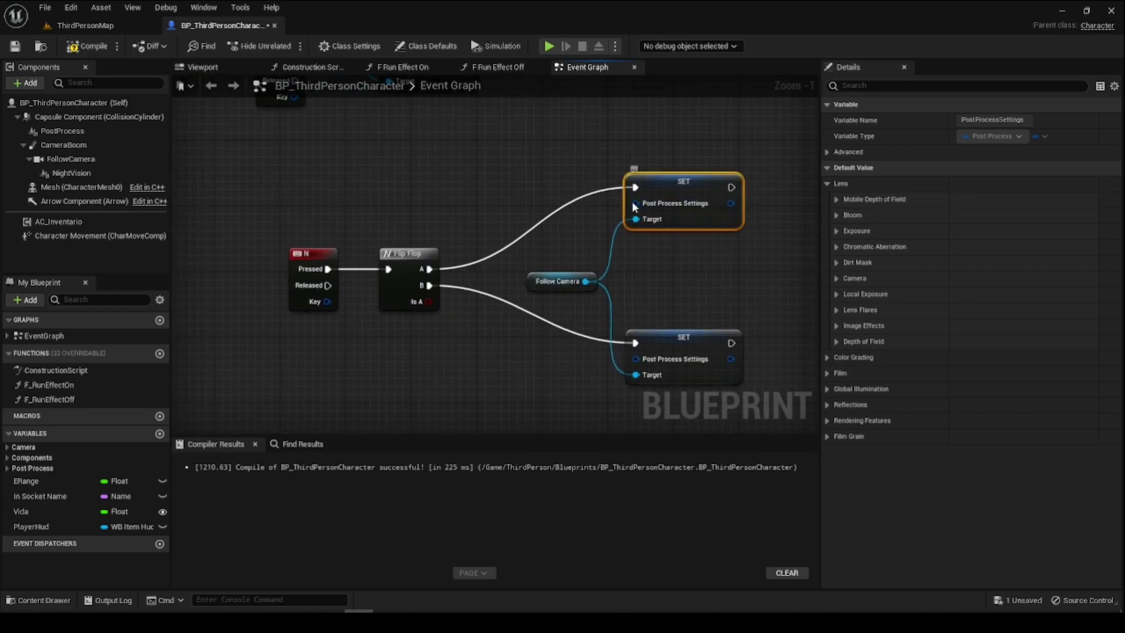
- Promote the upper and lower Post Process Settings pins to variables PP_NightVision and PP_Normal
right_click(631, 201)
left_click(665, 230)
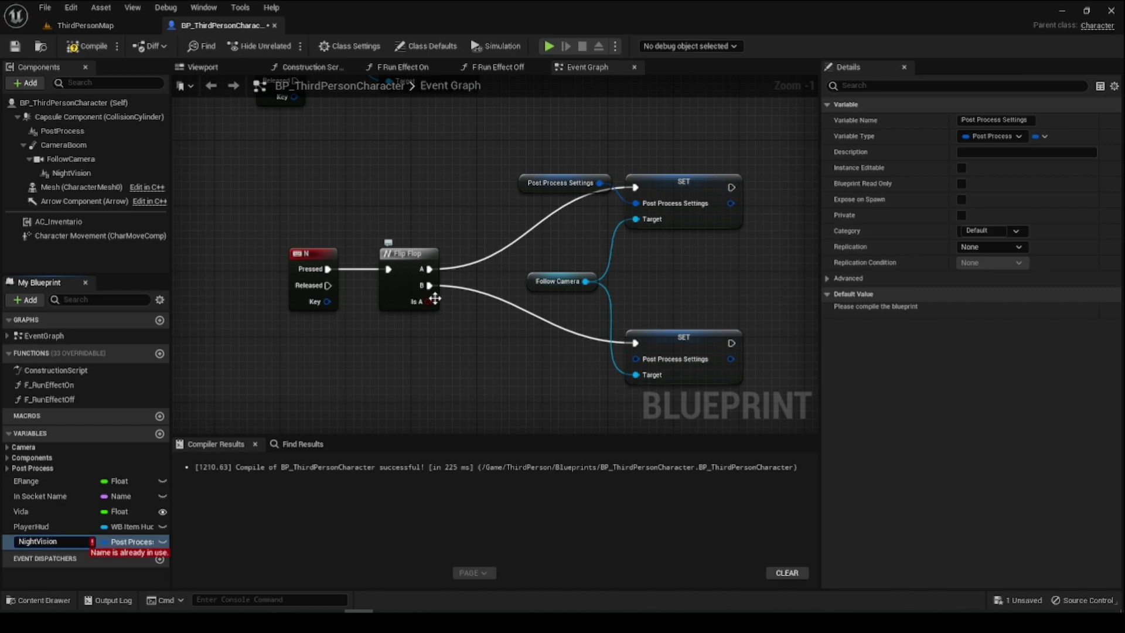
type("PP_")
key("Return")
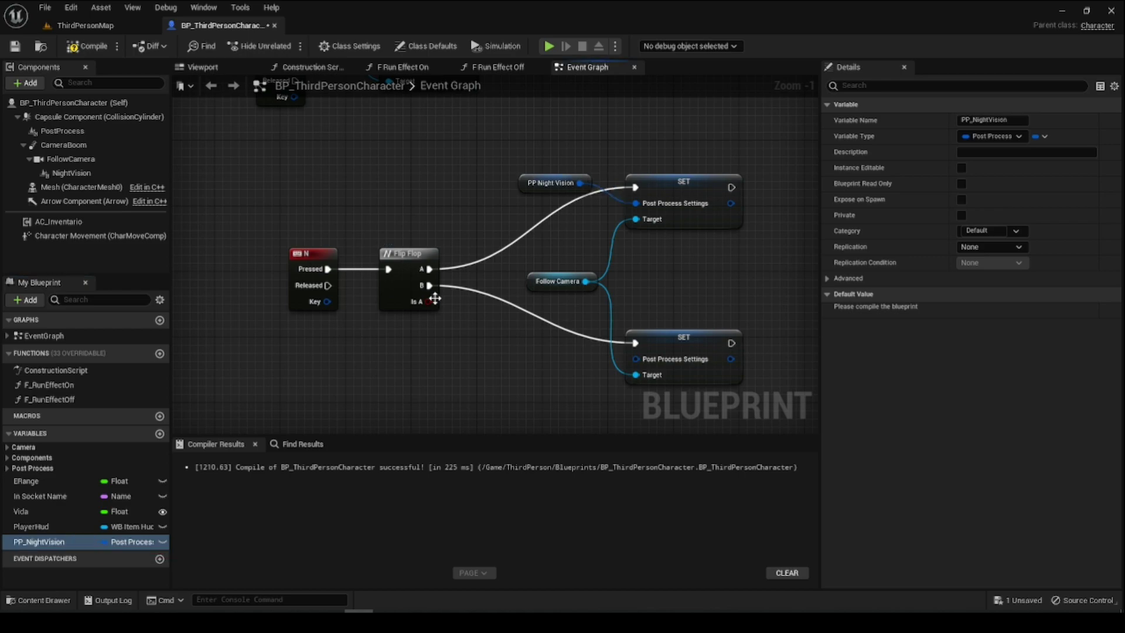
right_click(637, 363)
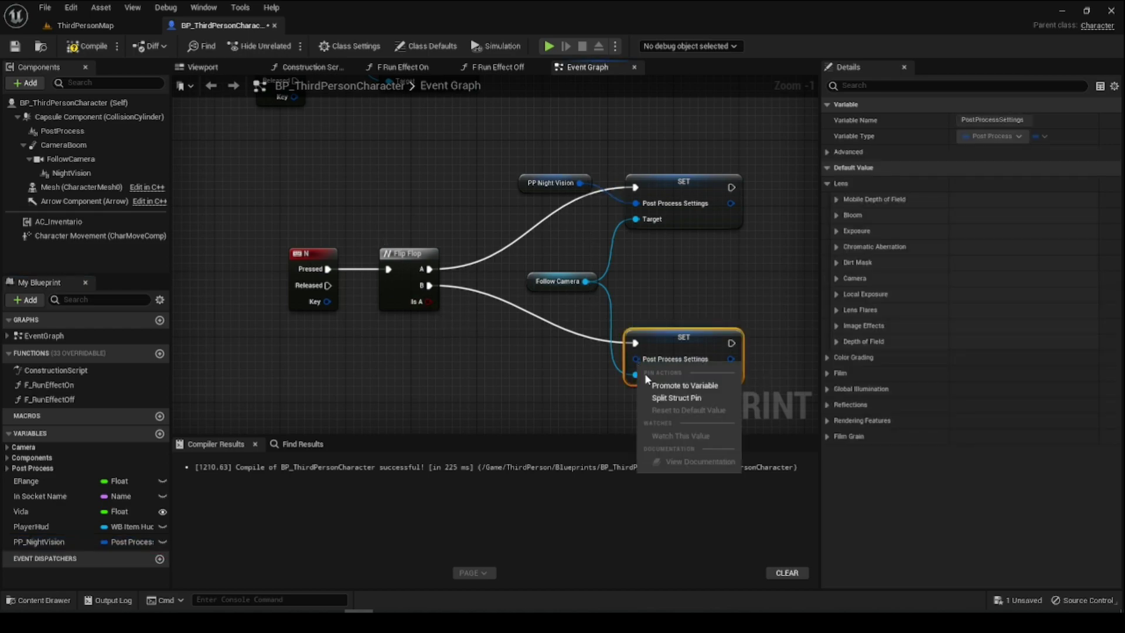
left_click(650, 385)
type("PP_Norm")
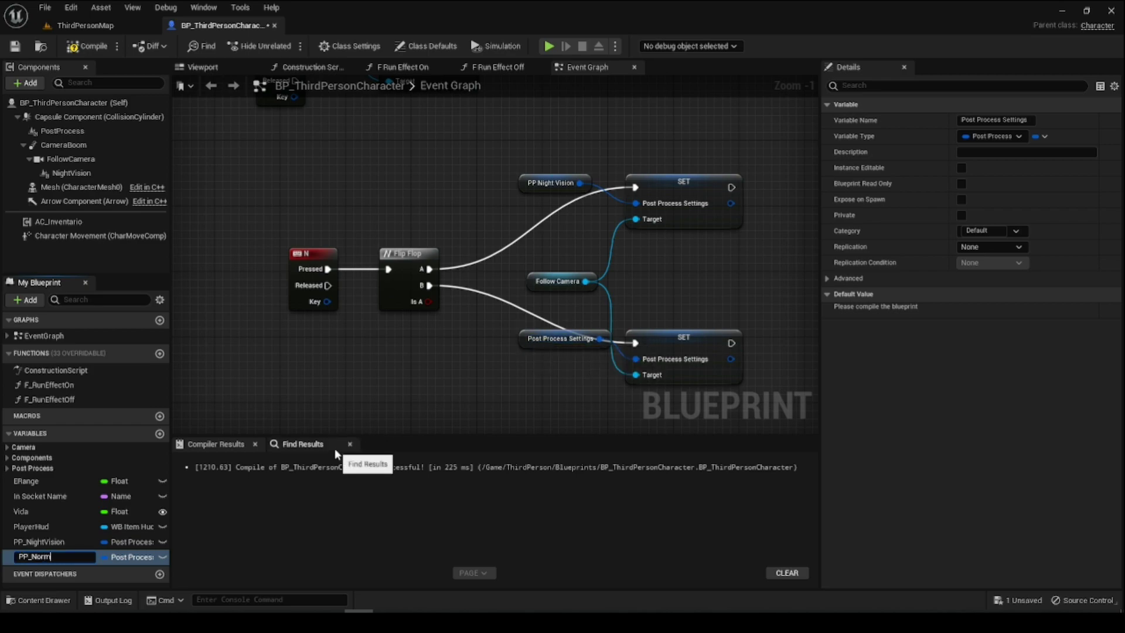
type("al")
key("Return")
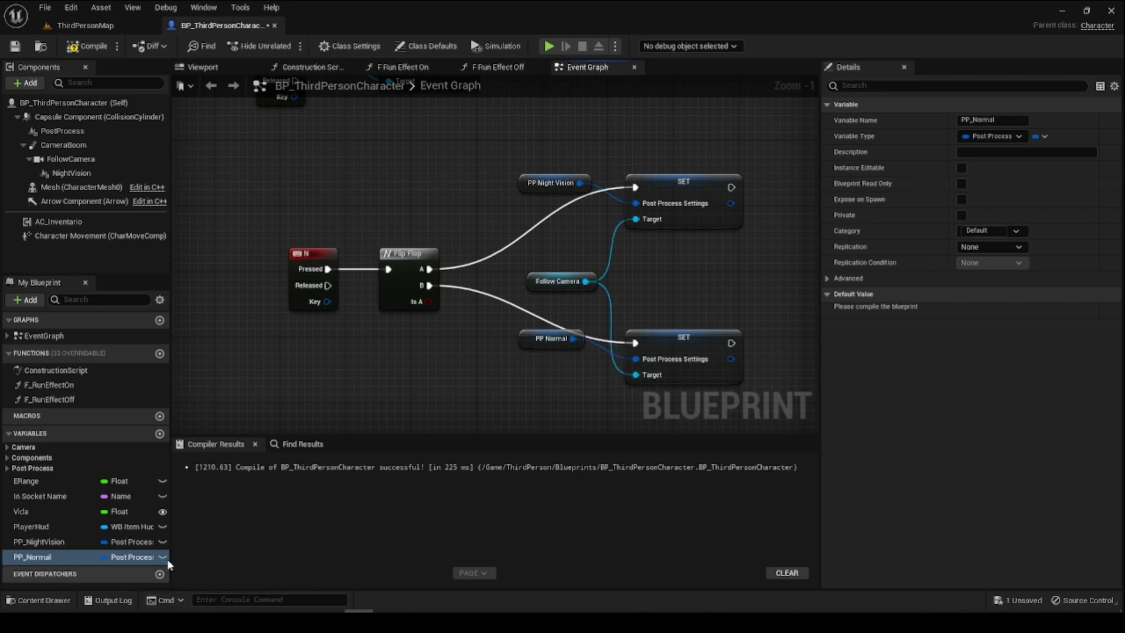
- Put PP_Normal and PP_NightVision in the NightVisionPP variable category
left_click(976, 230)
type("NightVisionPP")
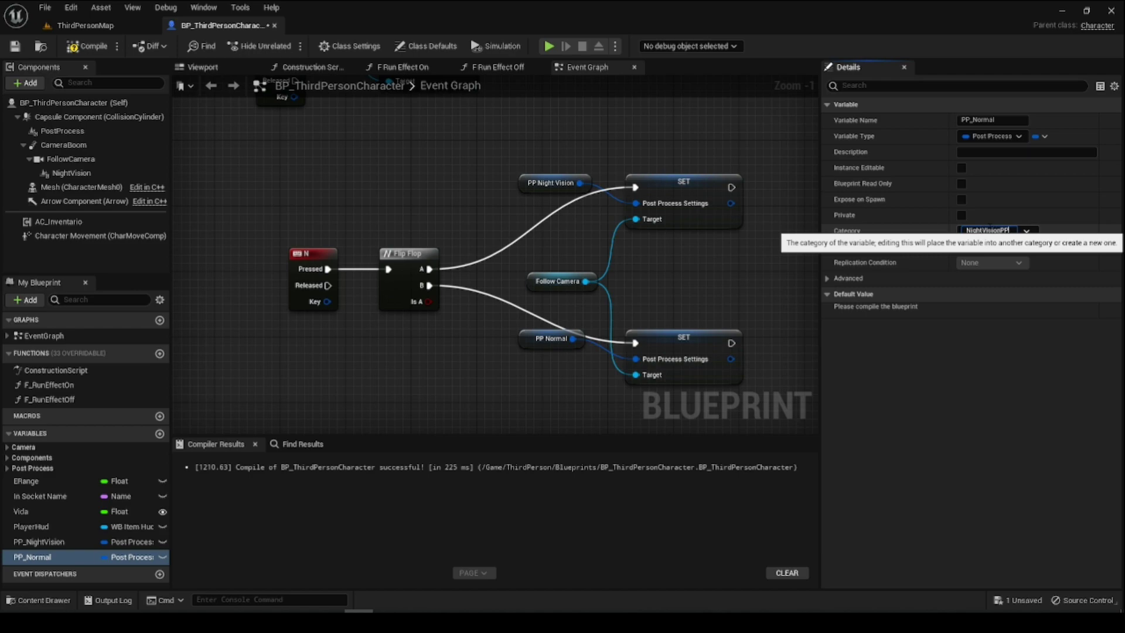
key("Return")
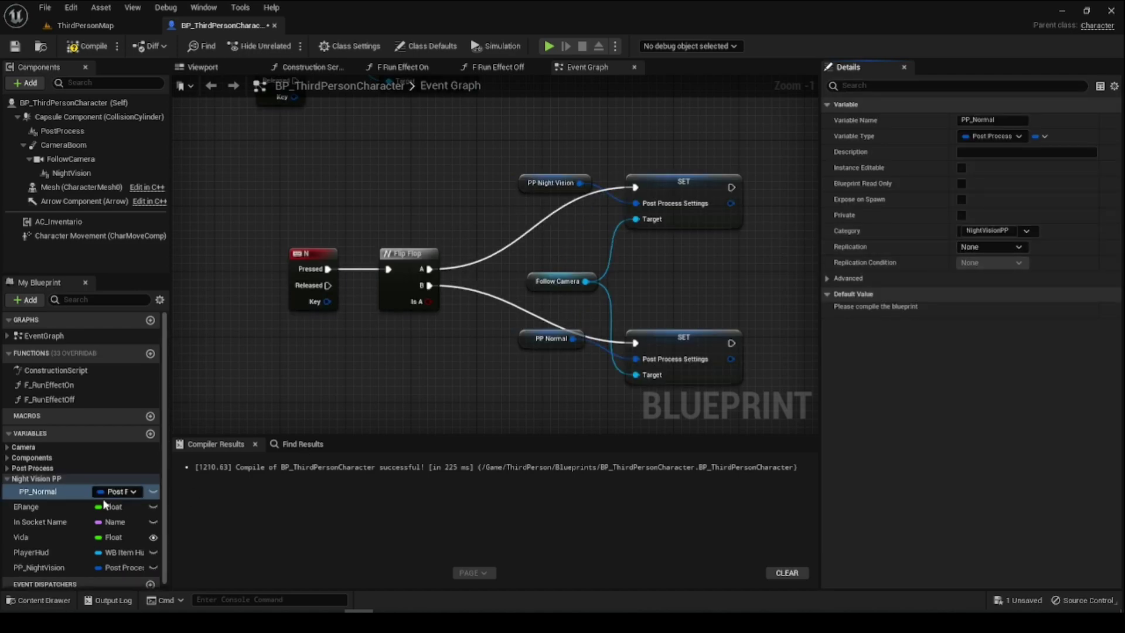
left_click(55, 564)
left_click_drag(56, 564, 35, 476)
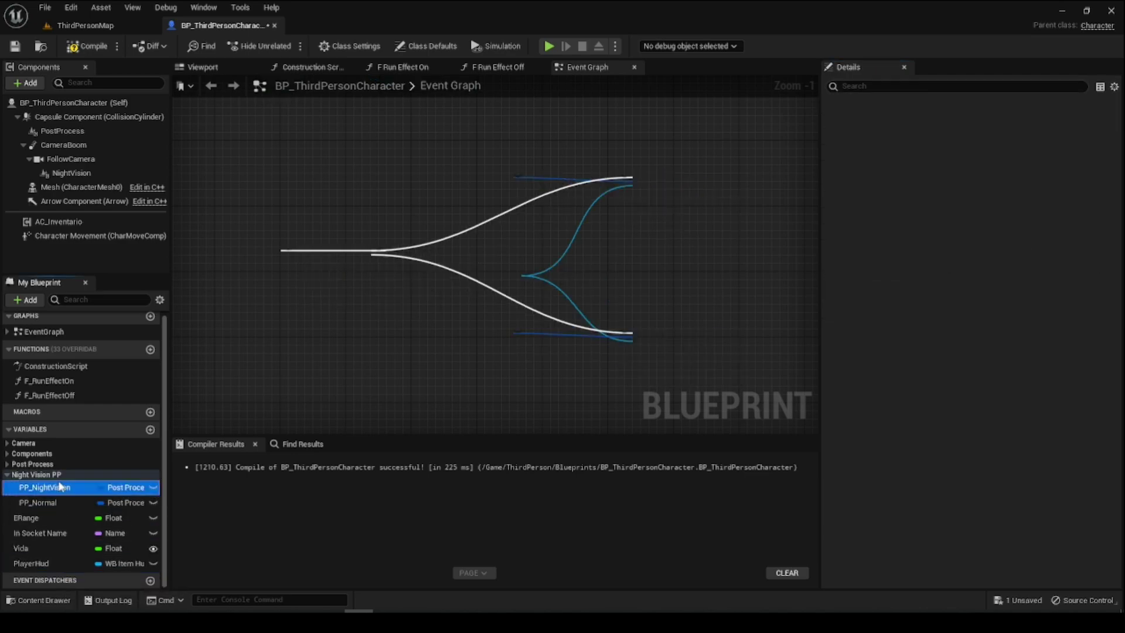
left_click(6, 479)
left_click(8, 479)
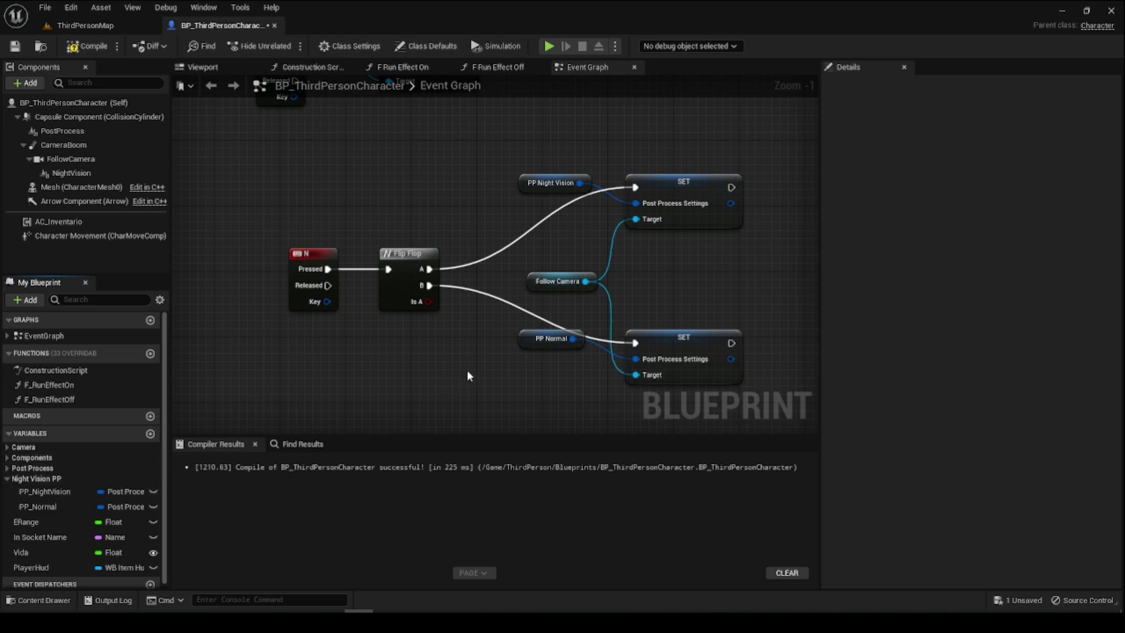
- Arrange the PP Normal and PP Night Vision nodes, then compile and save the Blueprint
left_click_drag(518, 346, 511, 371)
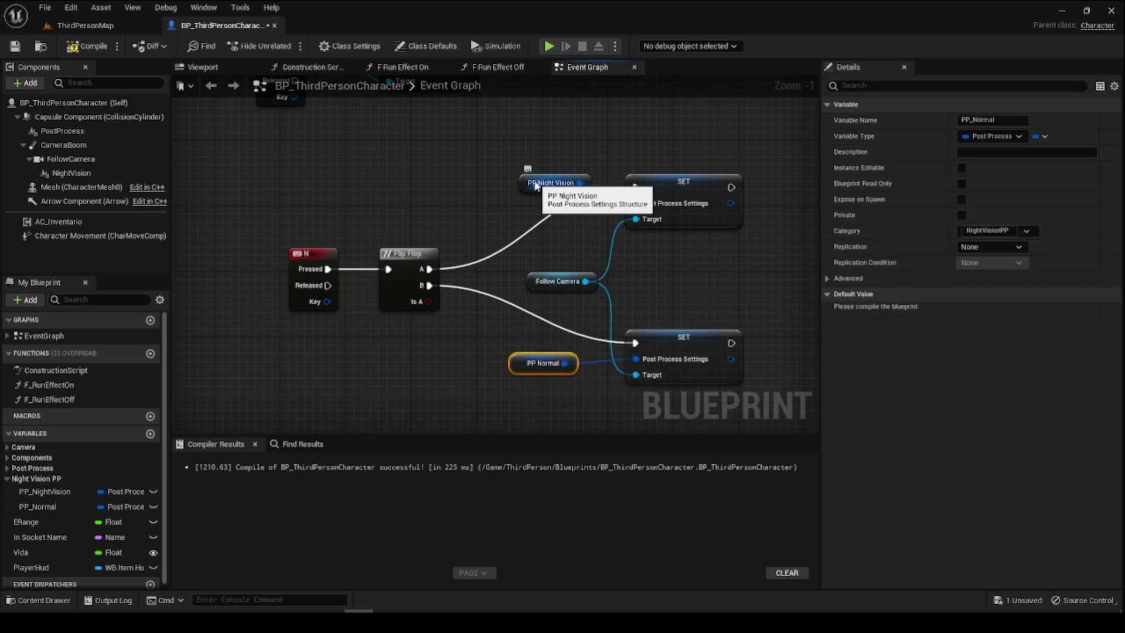
left_click_drag(545, 183, 520, 175)
left_click_drag(531, 354, 514, 365)
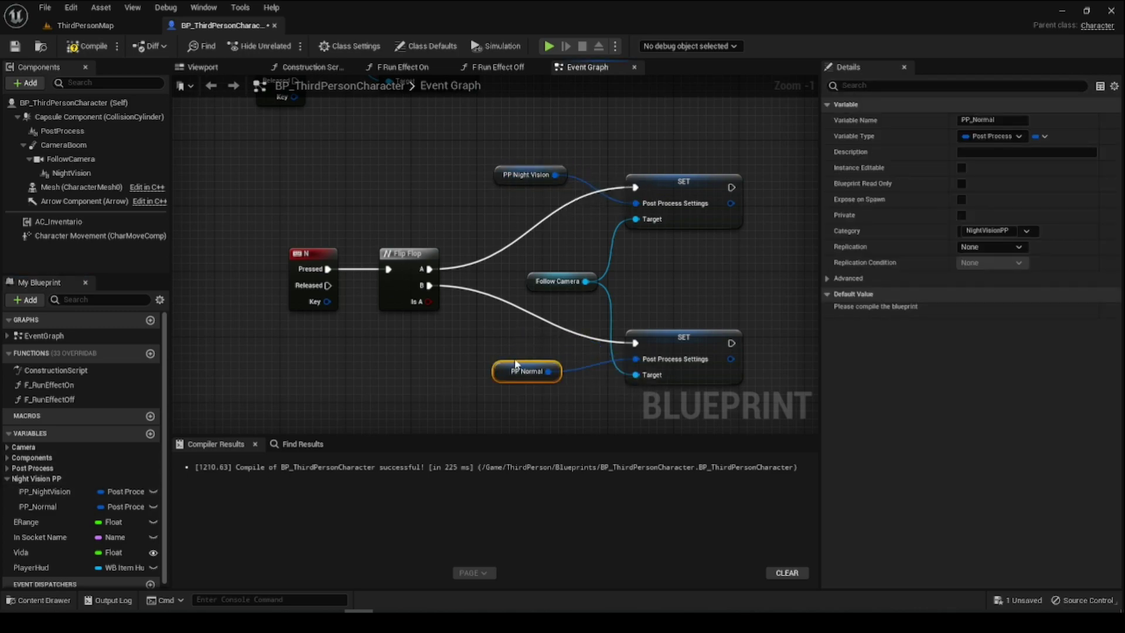
left_click(451, 325)
left_click(59, 51)
left_click(15, 46)
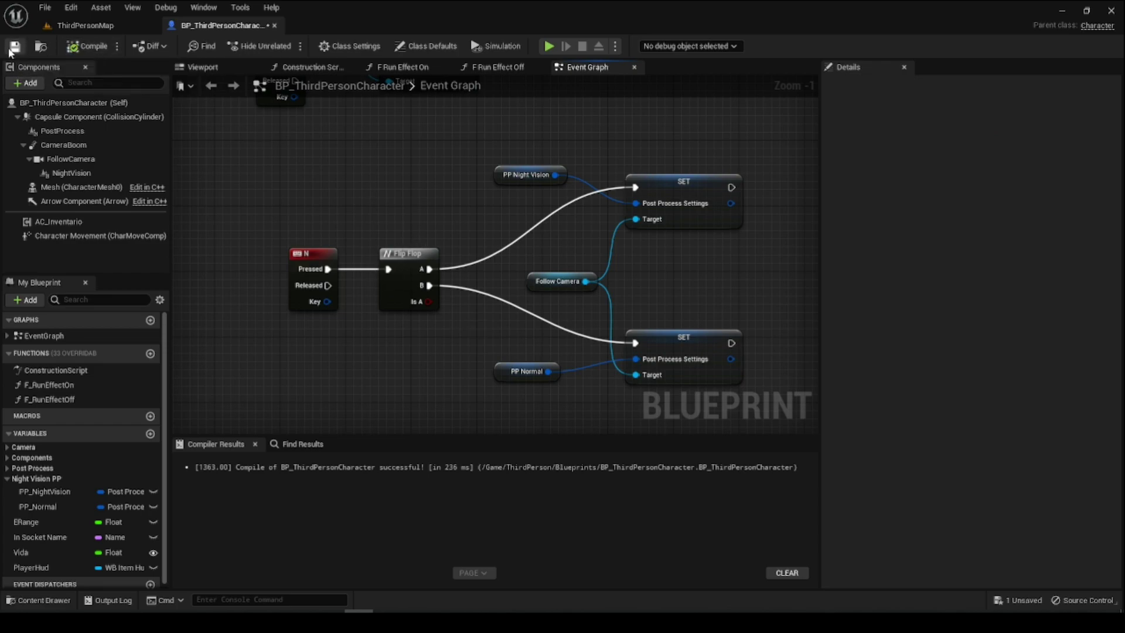
scroll(488, 332, "down", 2)
- Place the PP variable nodes under their SET nodes and show PP_NightVision's default values
left_click_drag(432, 197, 551, 252)
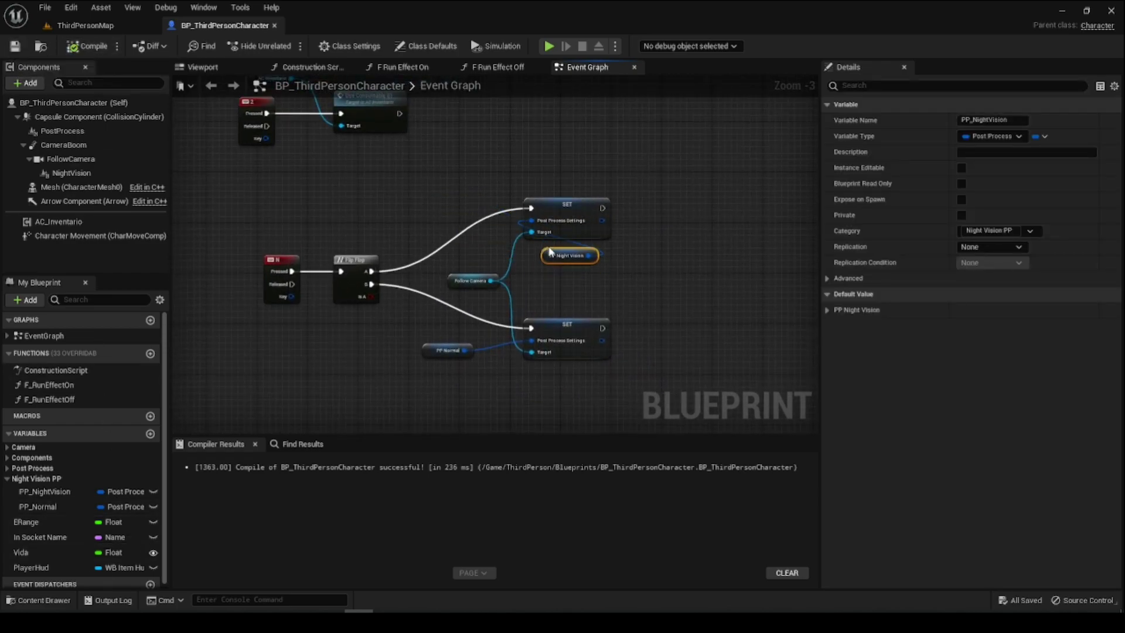
left_click_drag(425, 347, 545, 371)
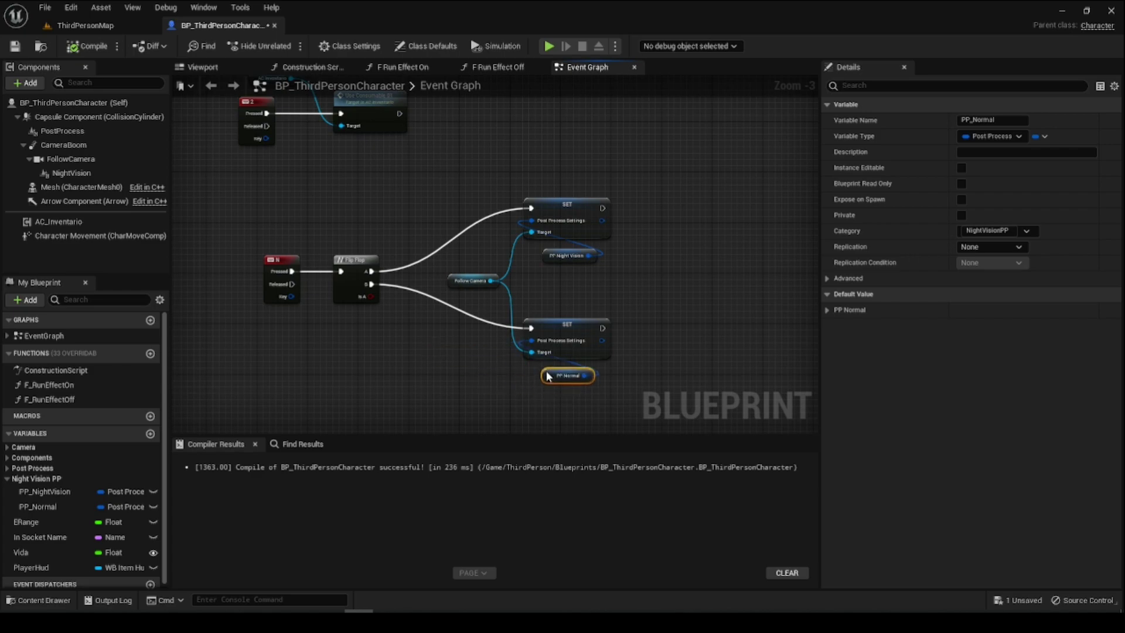
left_click(828, 309)
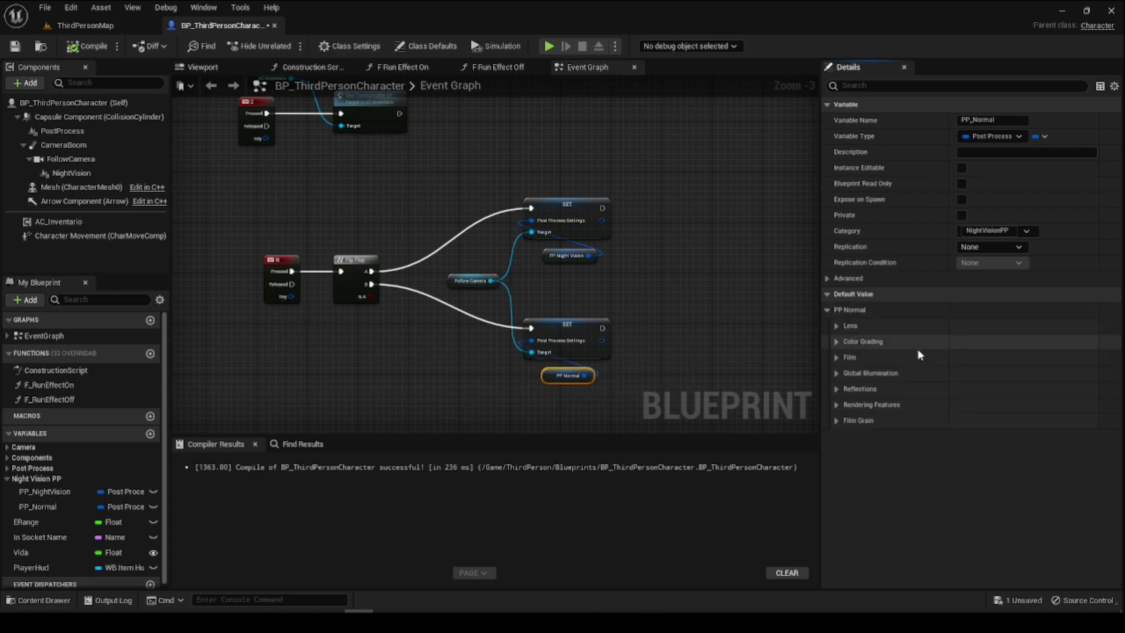
left_click(825, 309)
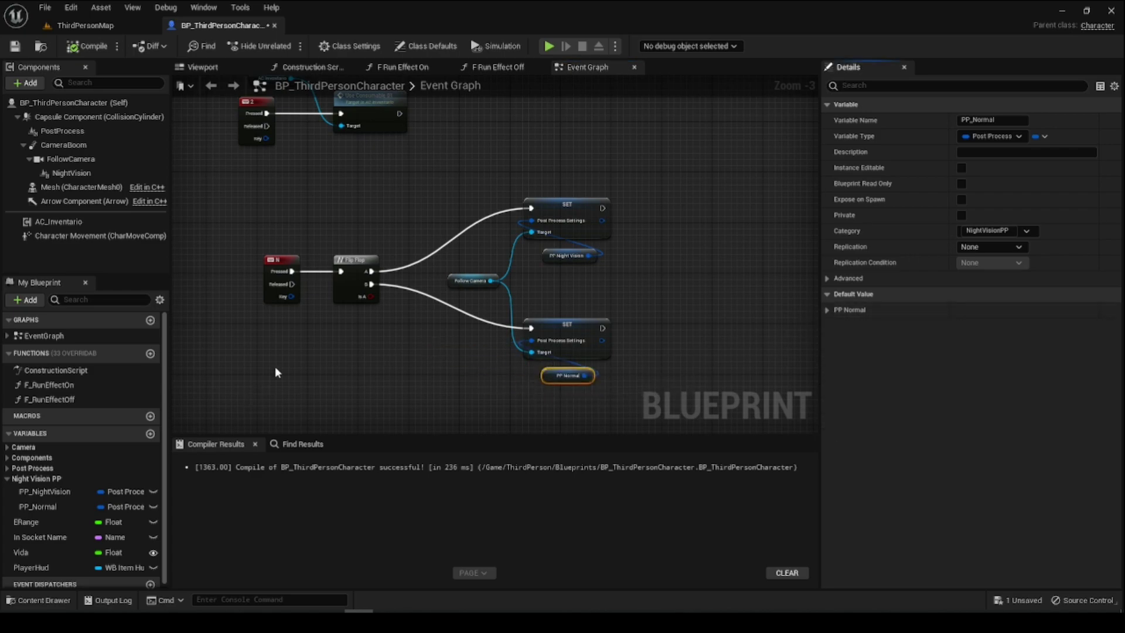
left_click(545, 258)
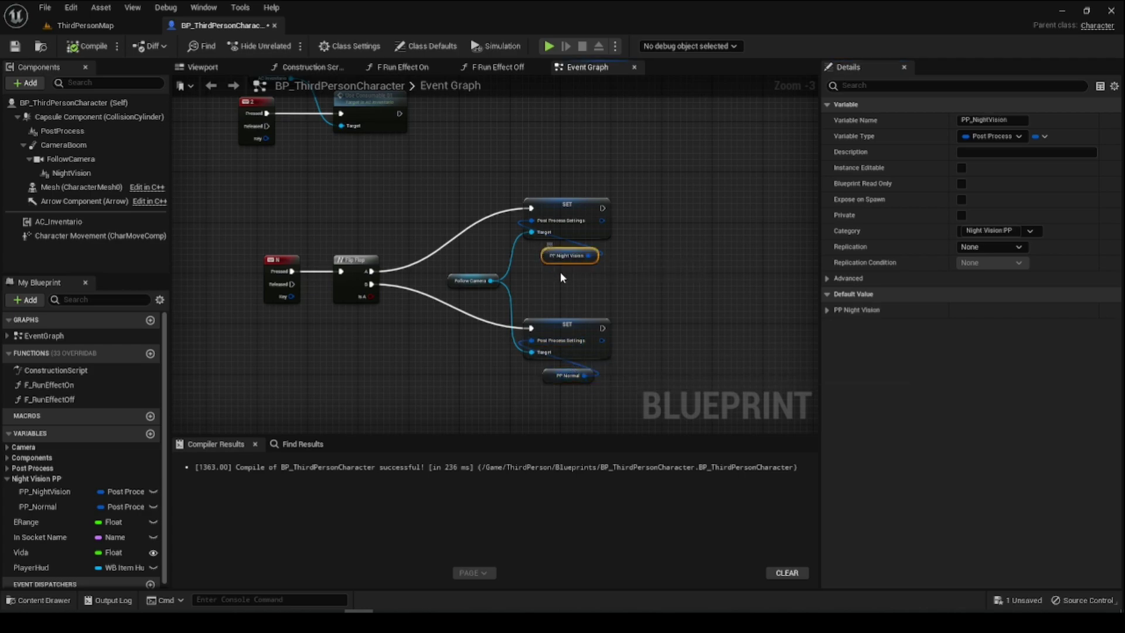
left_click(828, 309)
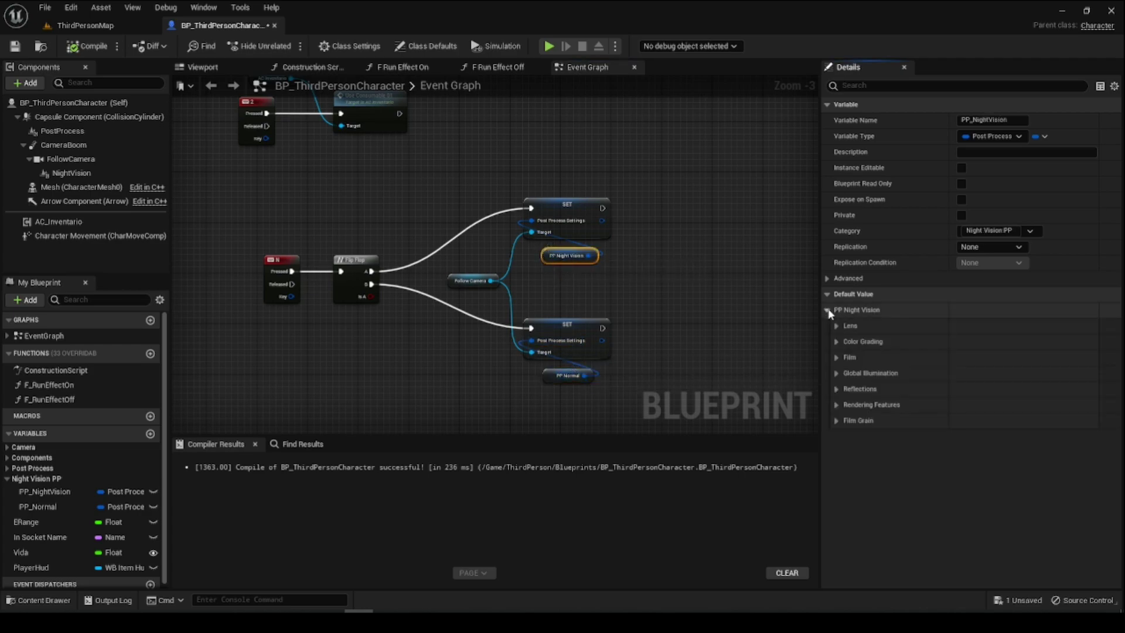
left_click(836, 325)
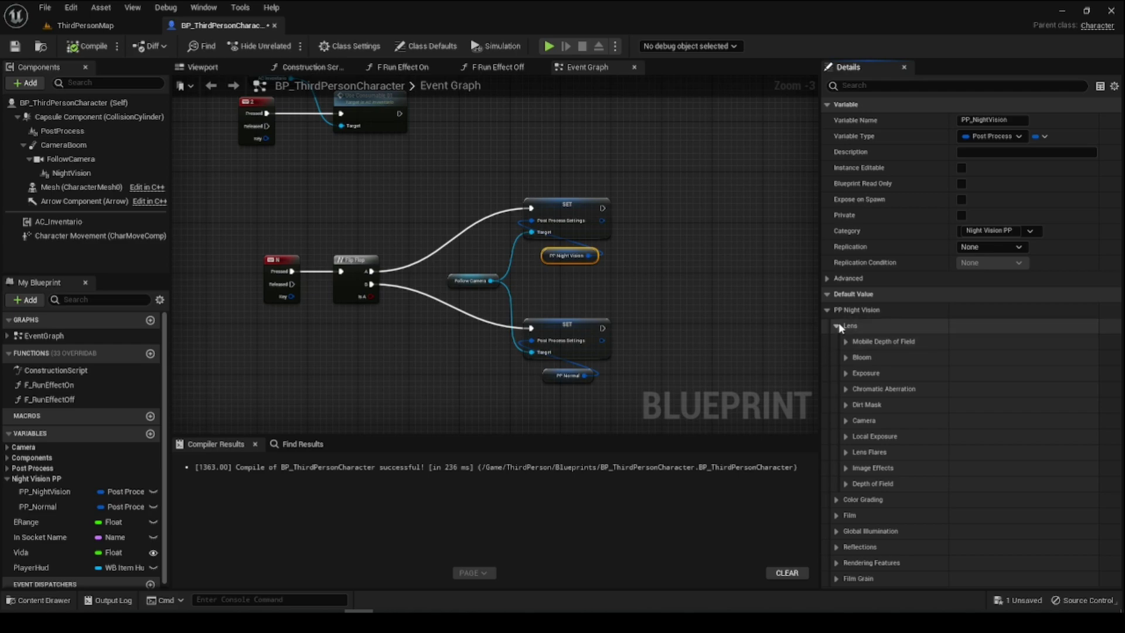
left_click(836, 325)
- Enable PP_NightVision's Scene Color Tint and set it to a slightly desaturated green
left_click(897, 87)
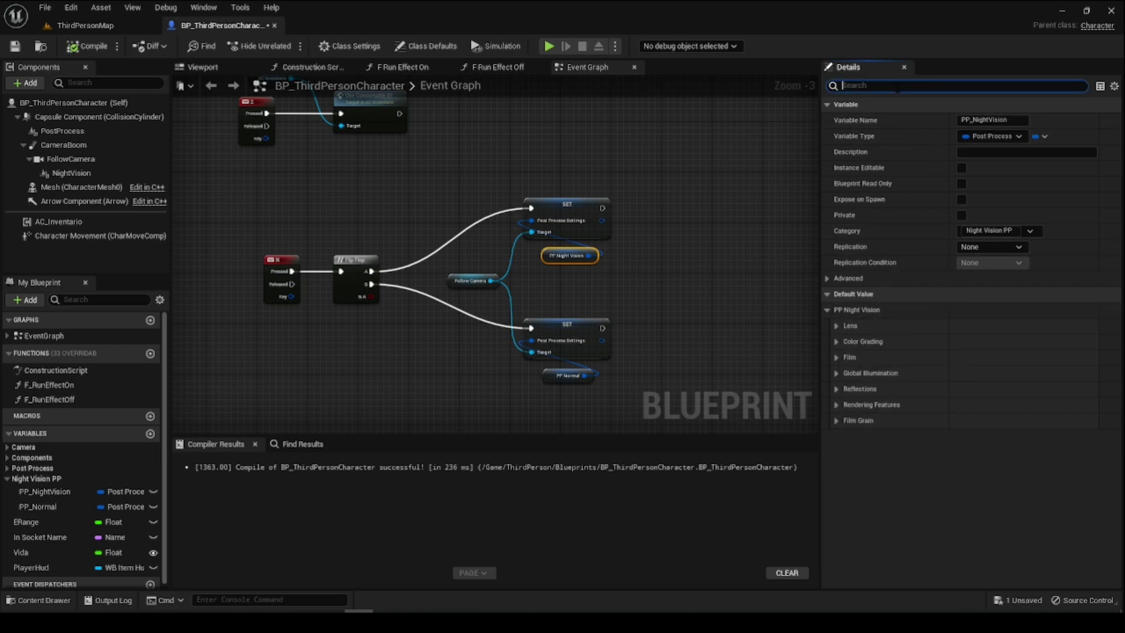
type("tint")
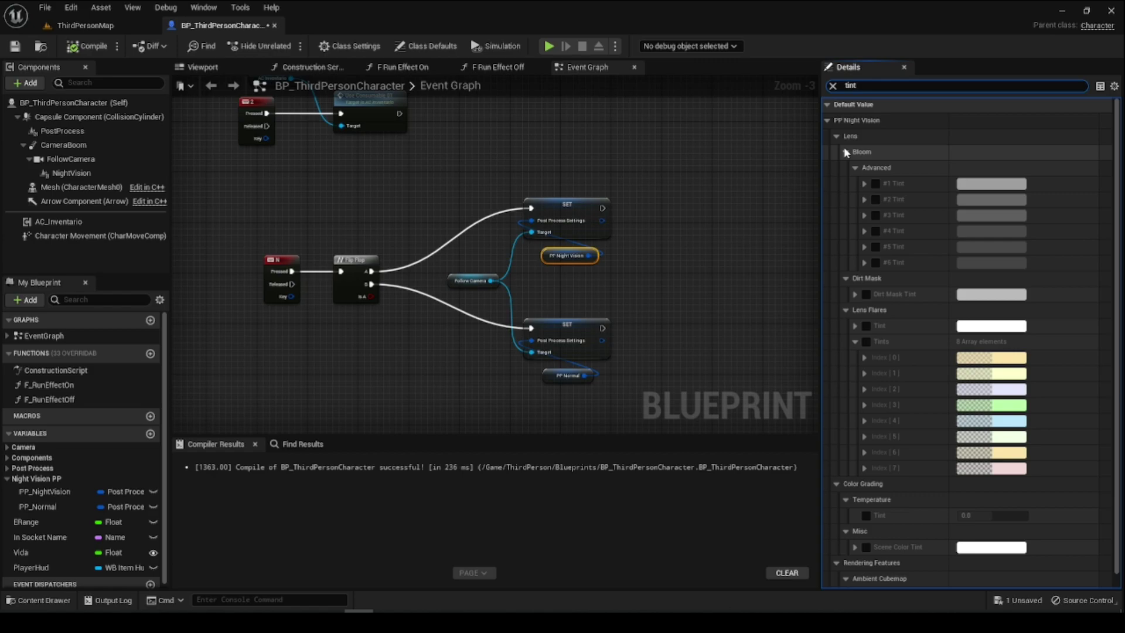
scroll(841, 408, "down", 1)
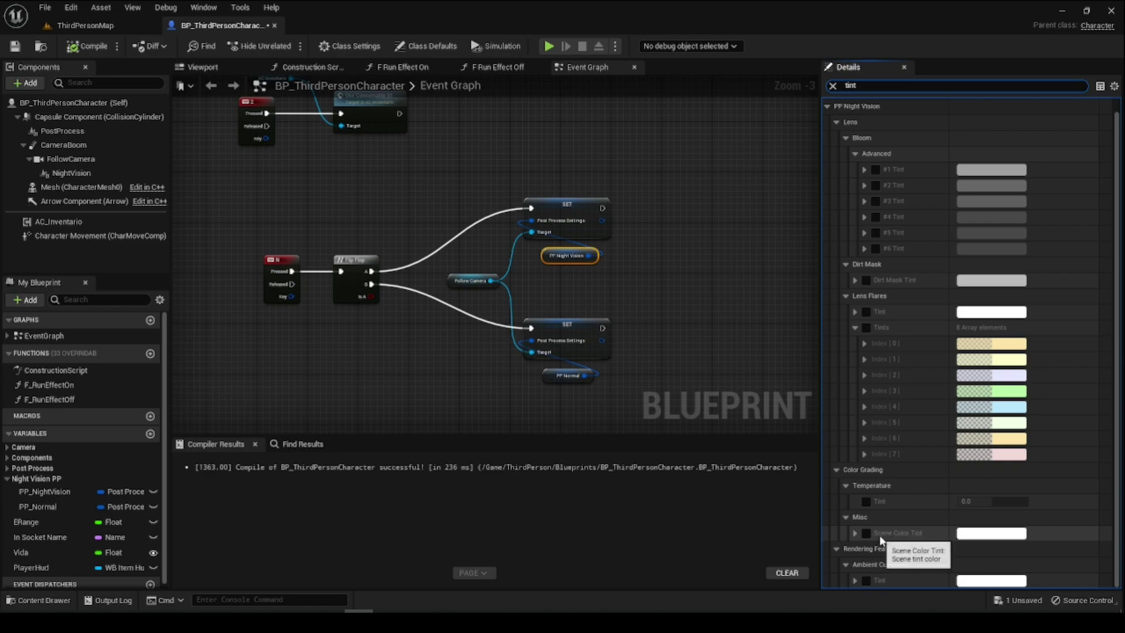
left_click(998, 534)
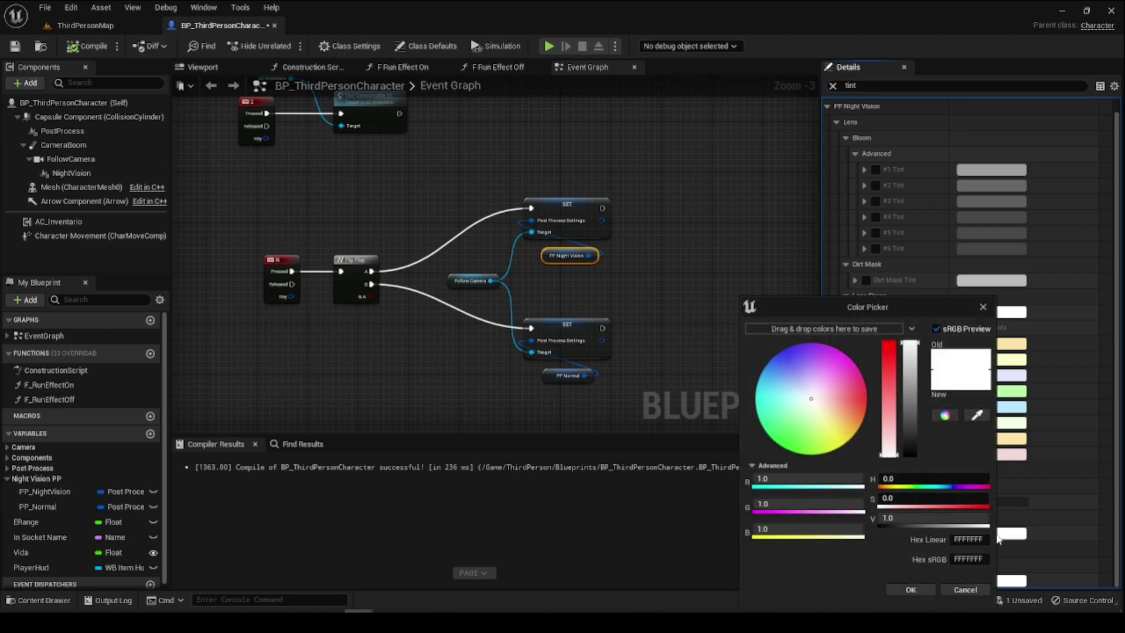
left_click(794, 434)
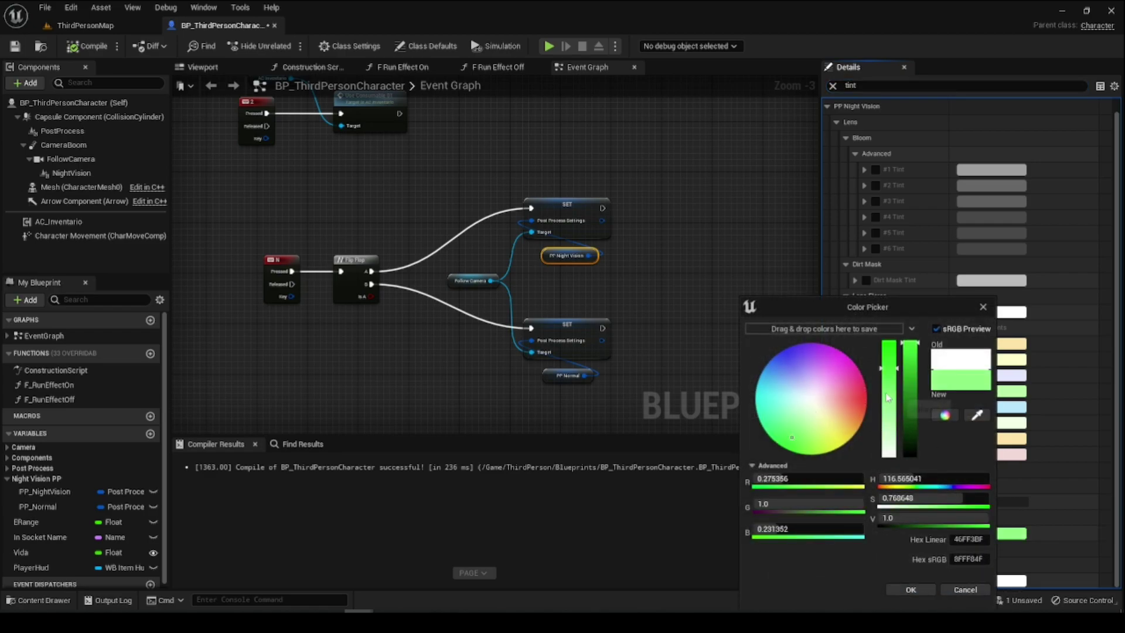
mouse_move(888, 396)
left_mouse_down()
mouse_move(887, 366)
mouse_move(914, 382)
mouse_move(889, 368)
left_mouse_up()
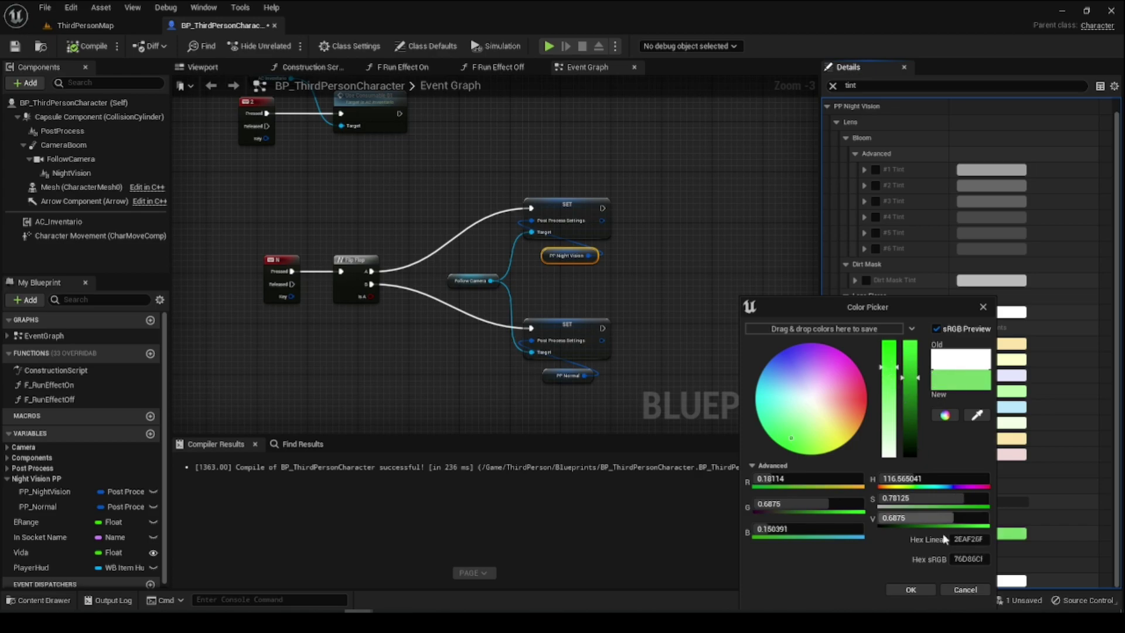
left_click(923, 588)
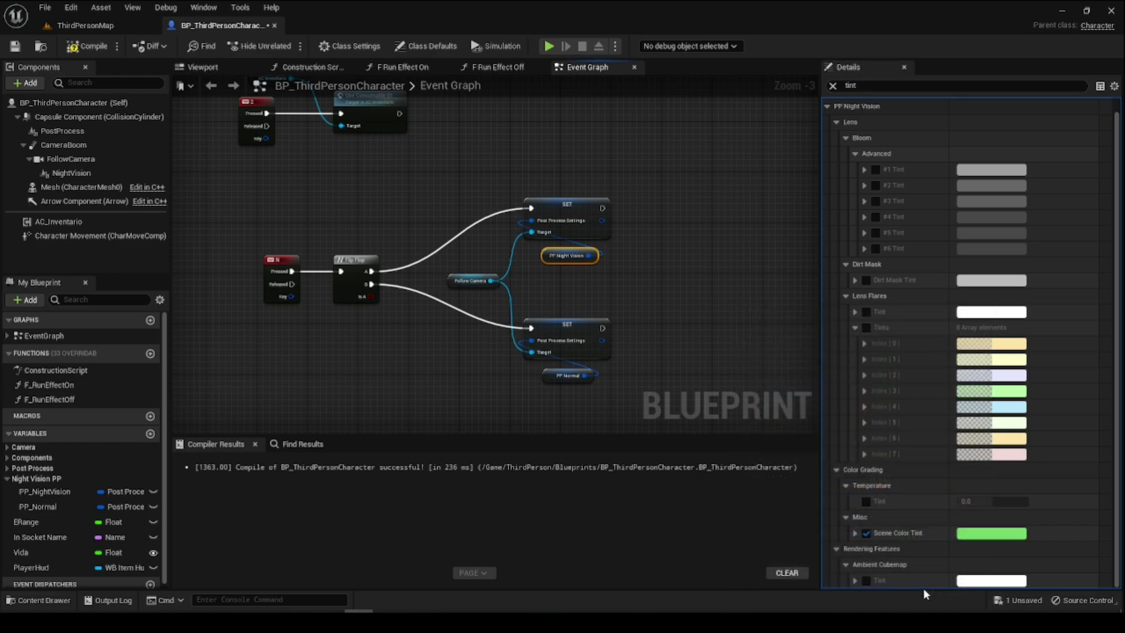
- Enable PP_NightVision's Exposure Compensation override at 7.0, then compile and save
left_click(80, 51)
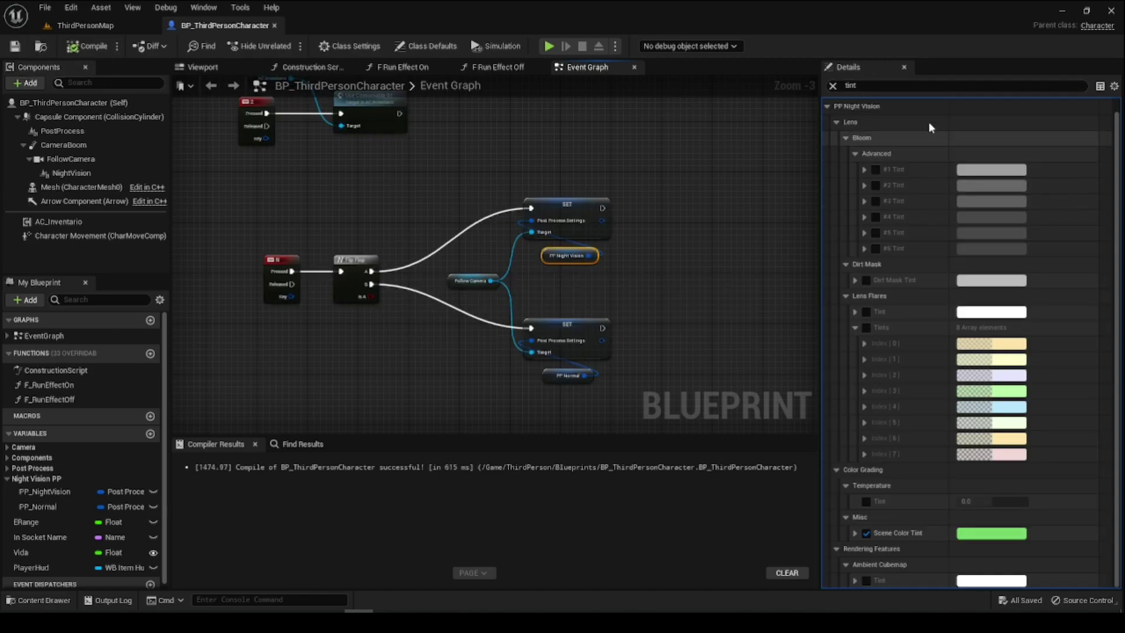
type("exposure")
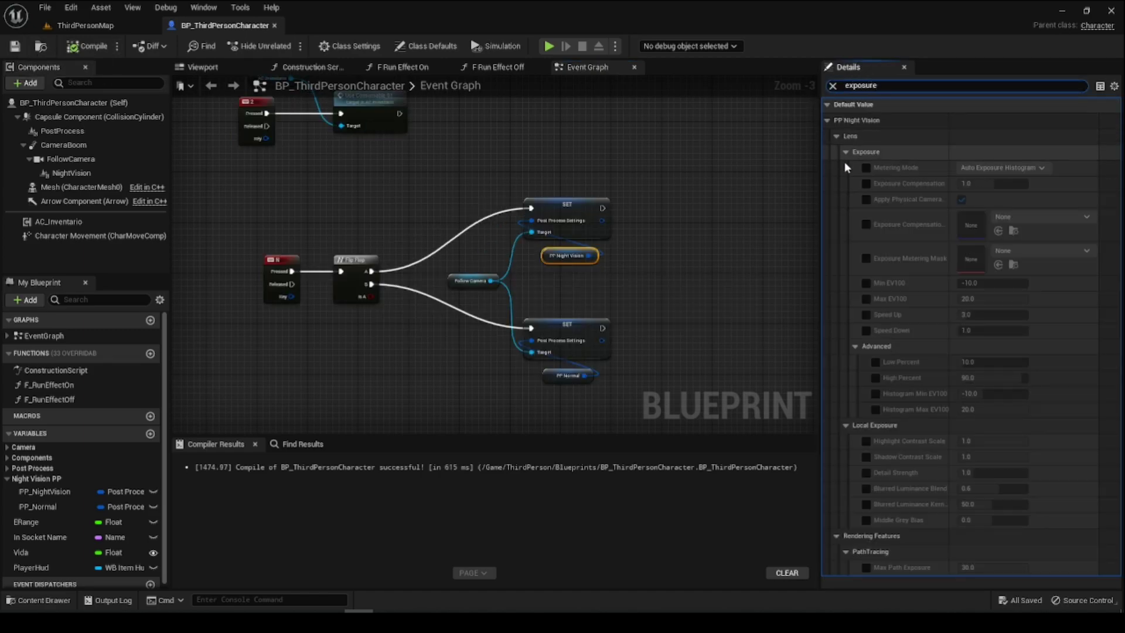
left_click(865, 183)
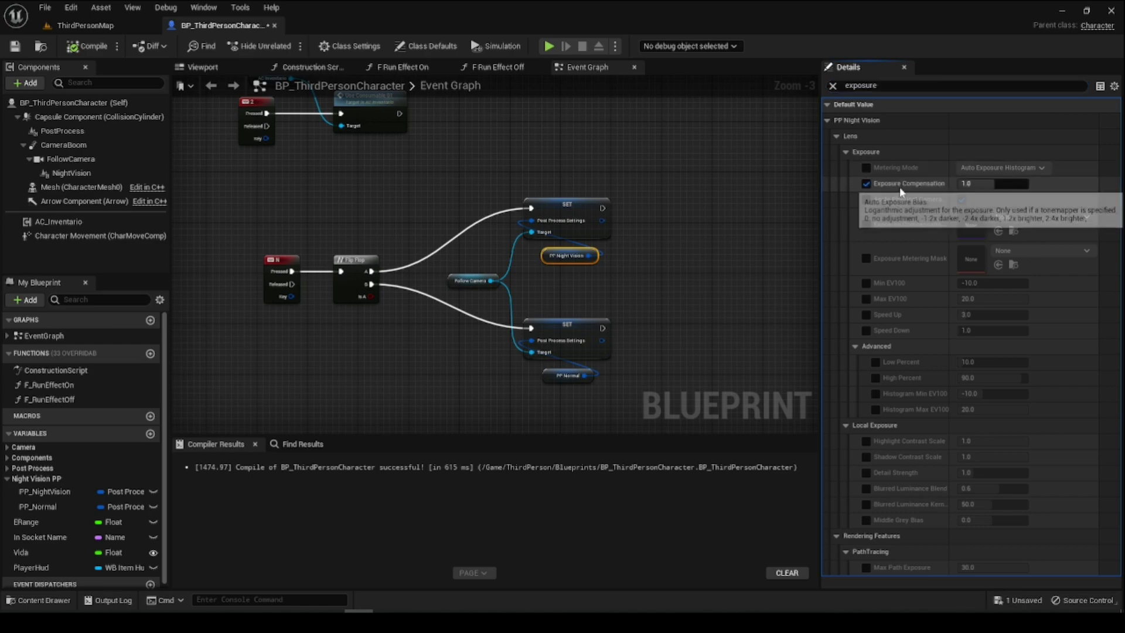
left_click(990, 184)
type("7")
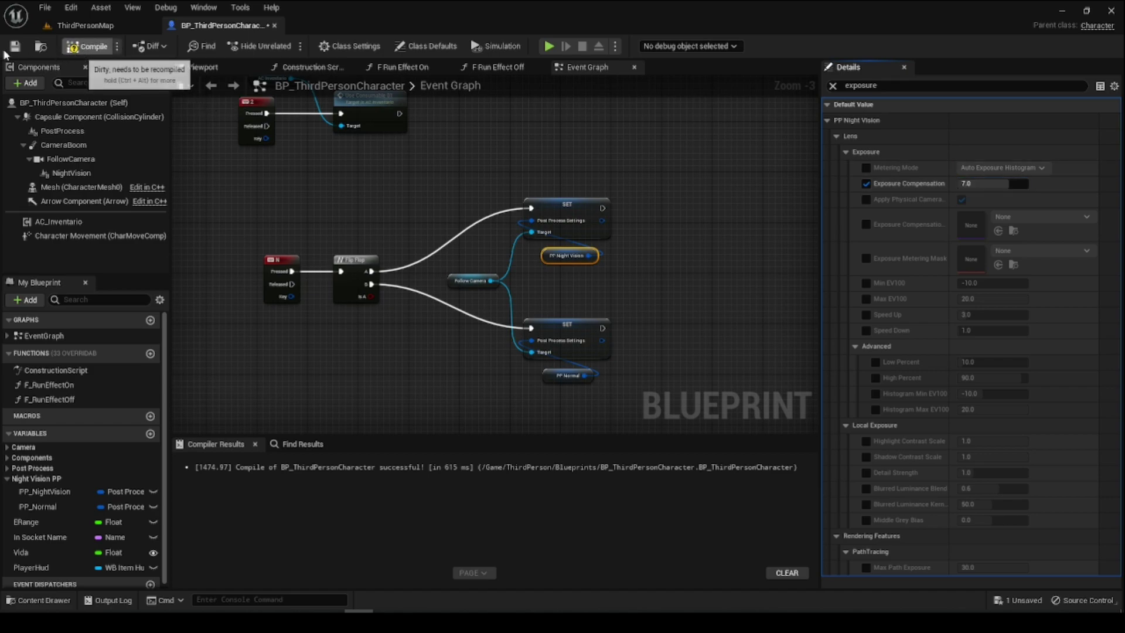
left_click(88, 45)
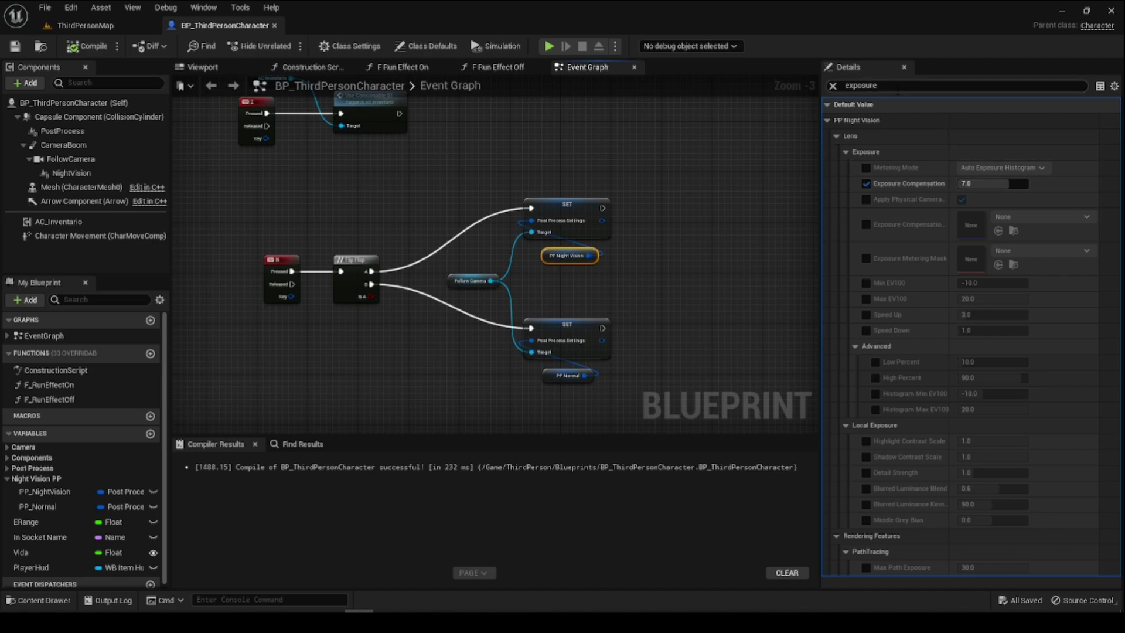
left_click(839, 86)
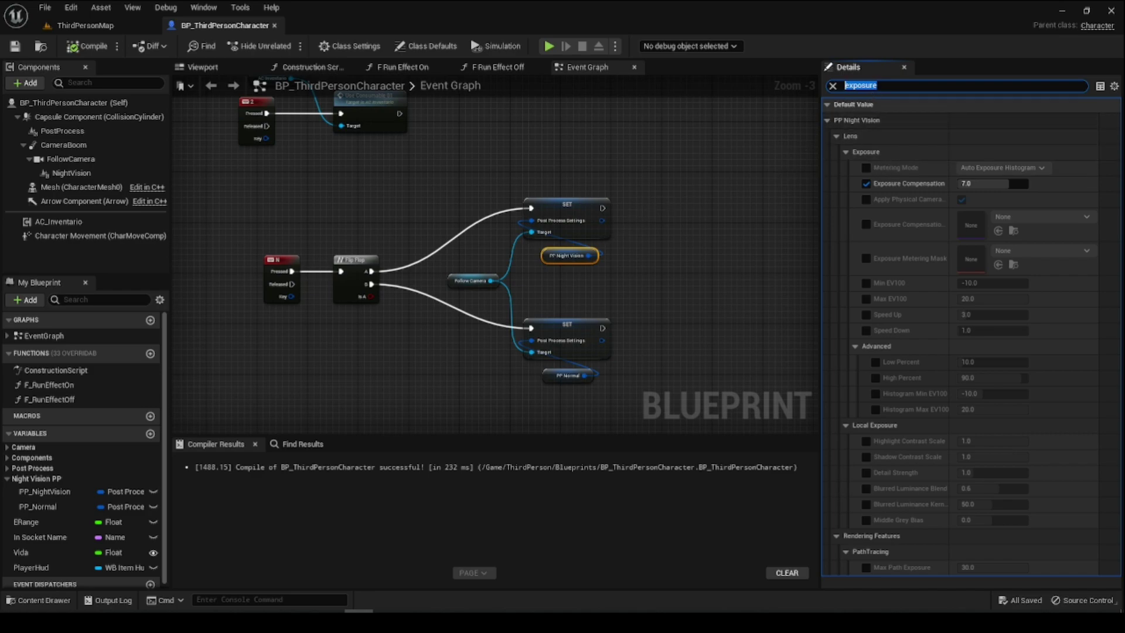
- Enable PP_NightVision's Film Grain Intensity override at 0.7
left_click(877, 86)
key("ctrl+a")
left_click(832, 86)
left_click(828, 310)
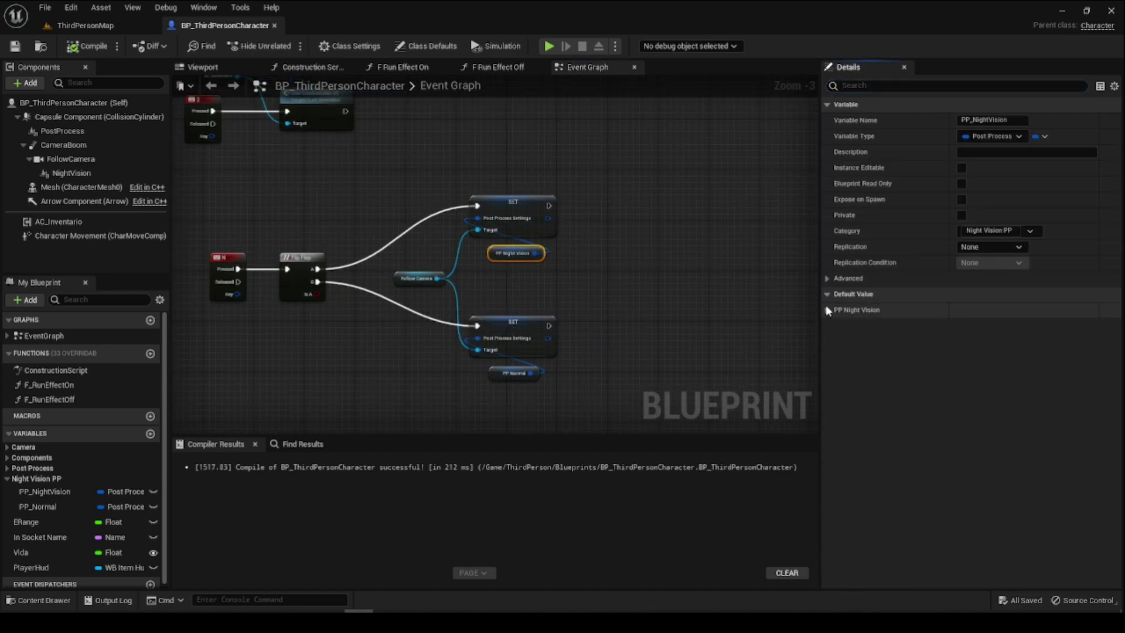
left_click(833, 86)
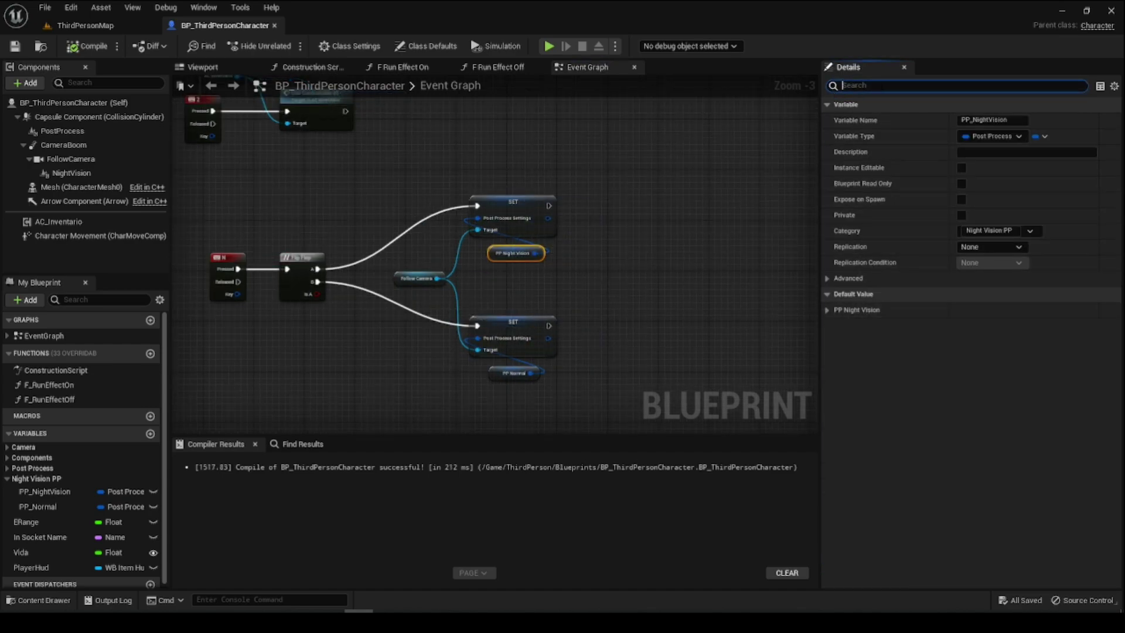
type("grain")
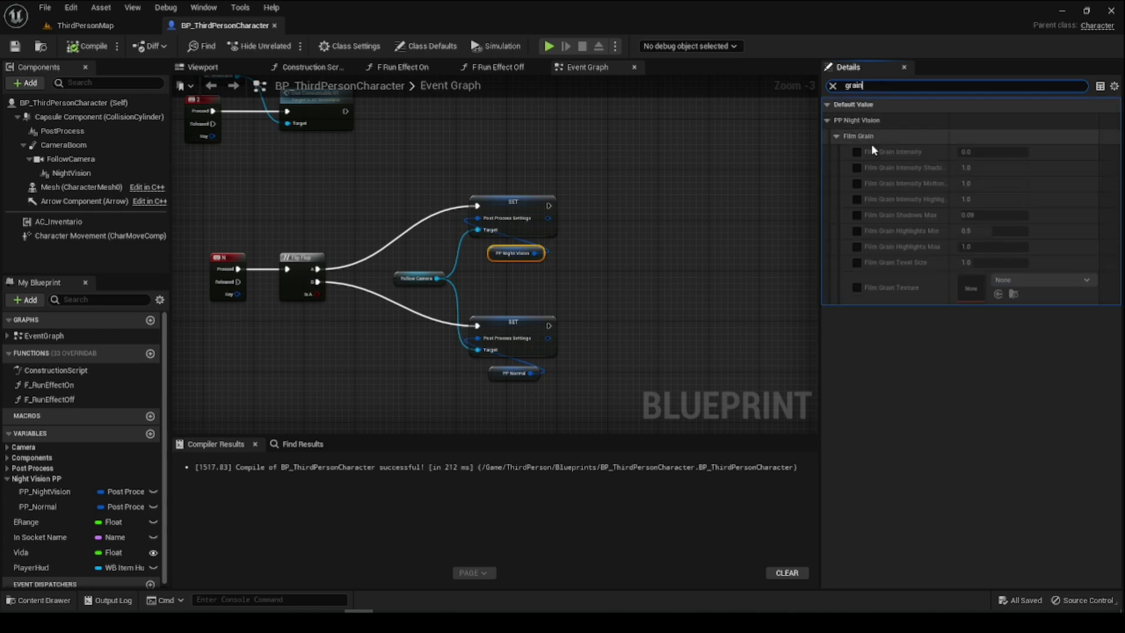
left_click(856, 152)
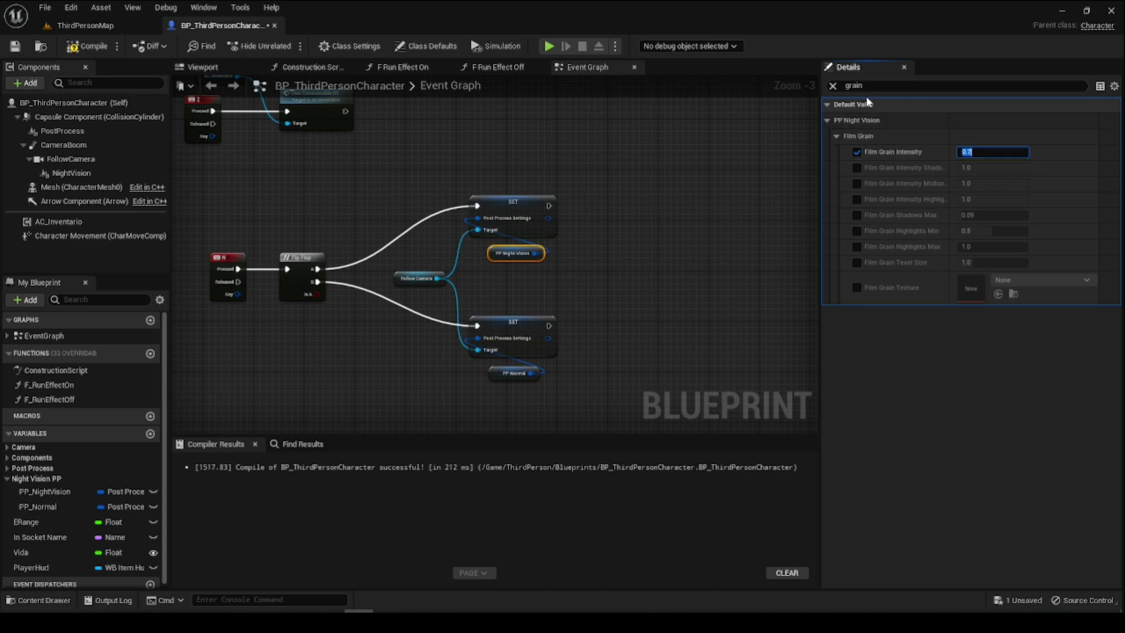
- Enable Vignette Intensity at 0.6, then compile and save the Blueprint
left_click_drag(854, 86, 863, 85)
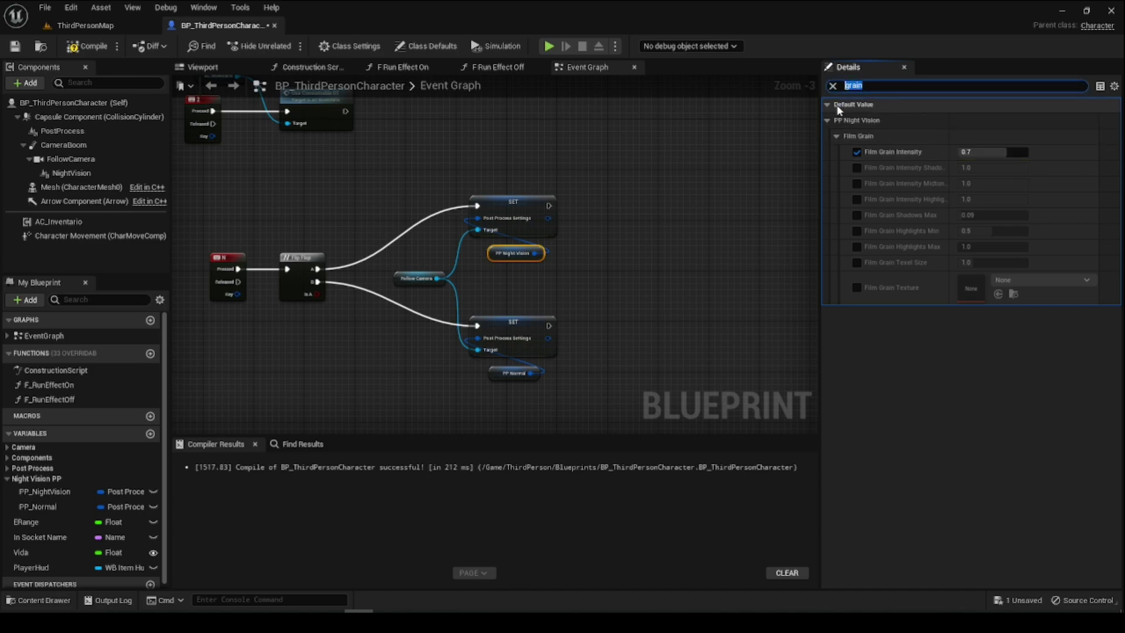
type("vigne")
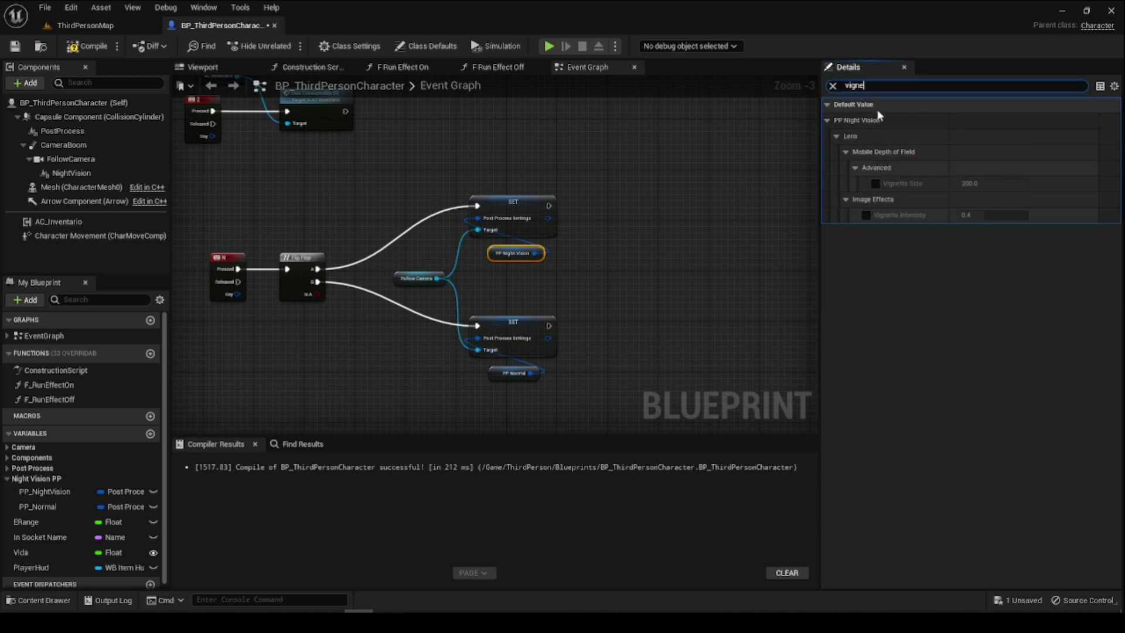
left_click(865, 215)
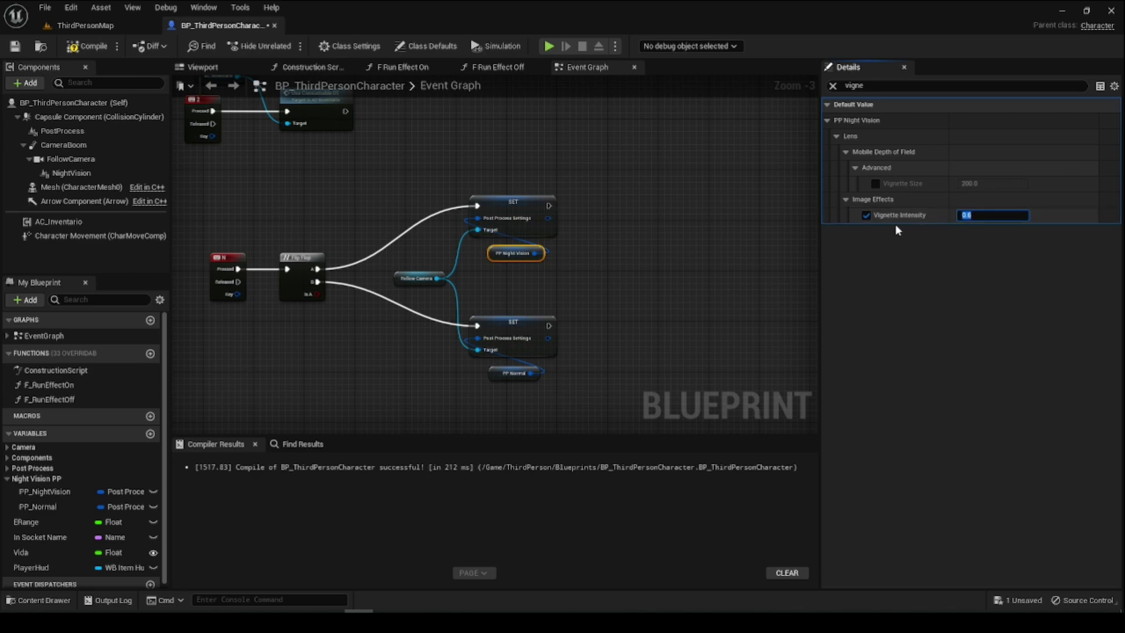
left_click(88, 45)
left_click(11, 50)
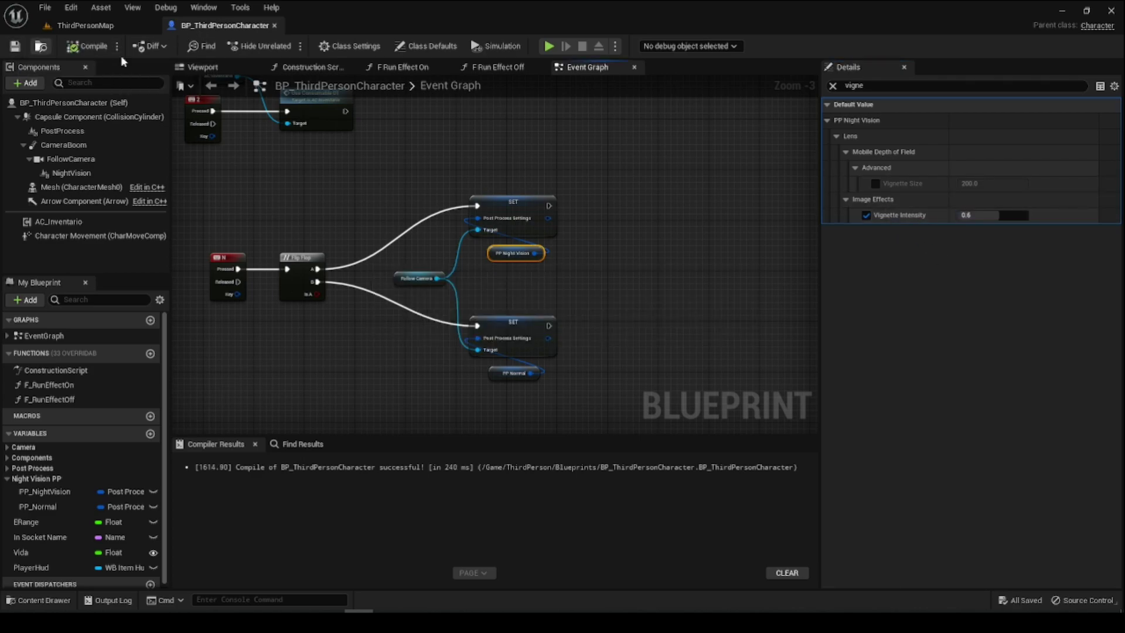
- Enable the Bloom Intensity override and set it to 1
type("bloom")
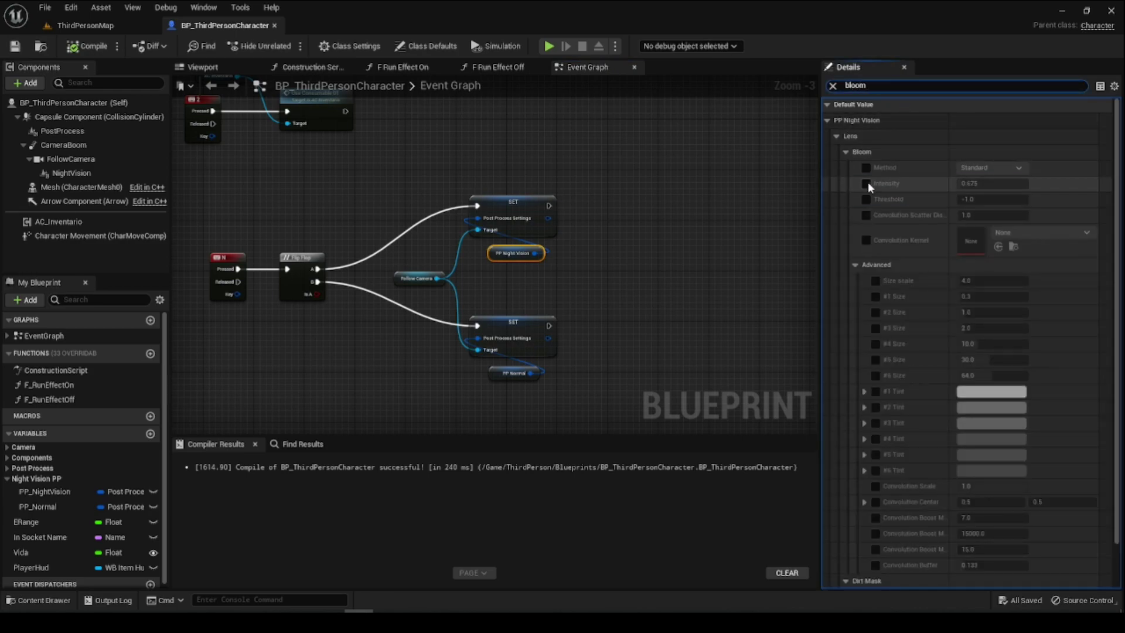
left_click(865, 183)
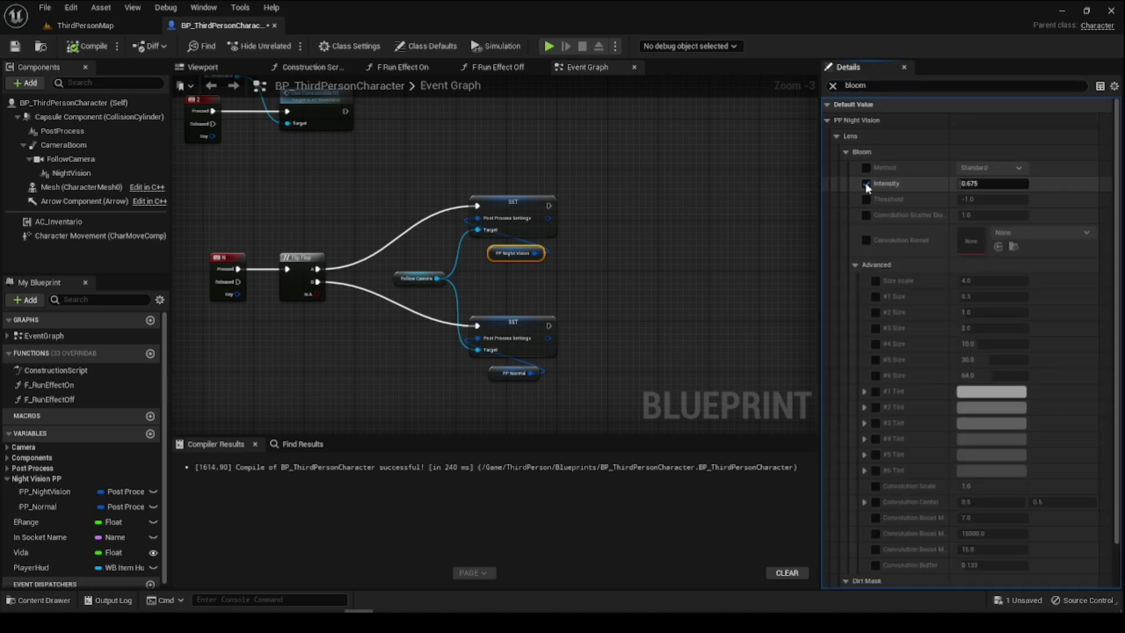
left_click(990, 184)
type("1")
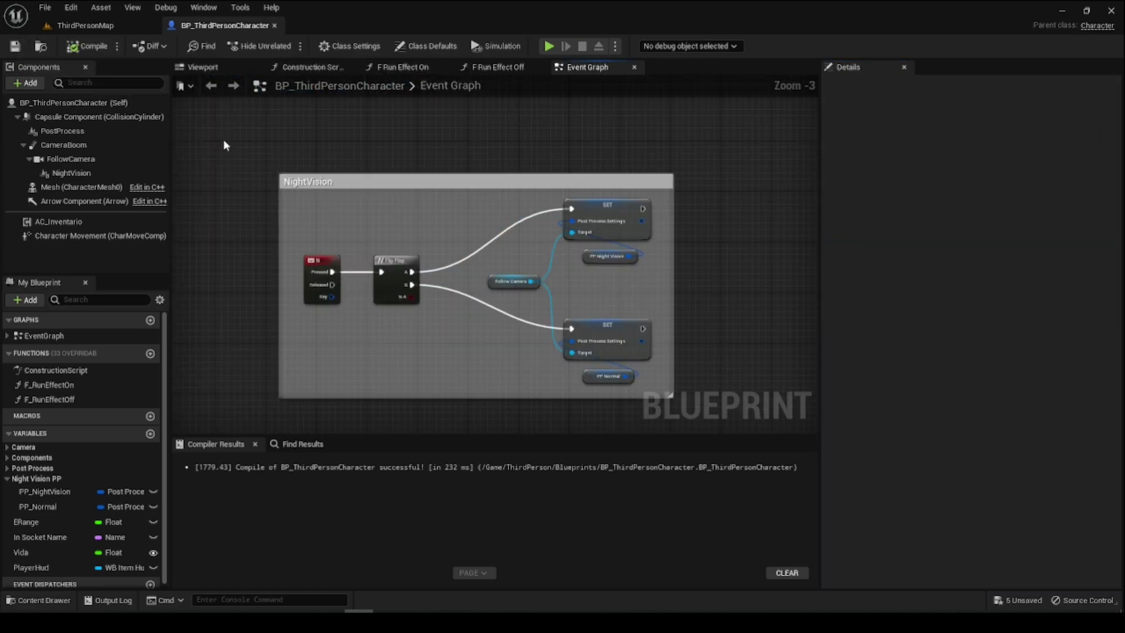
- Select the NightVision comment group, then return to the ThirdPersonMap level
left_click_drag(236, 152, 685, 415)
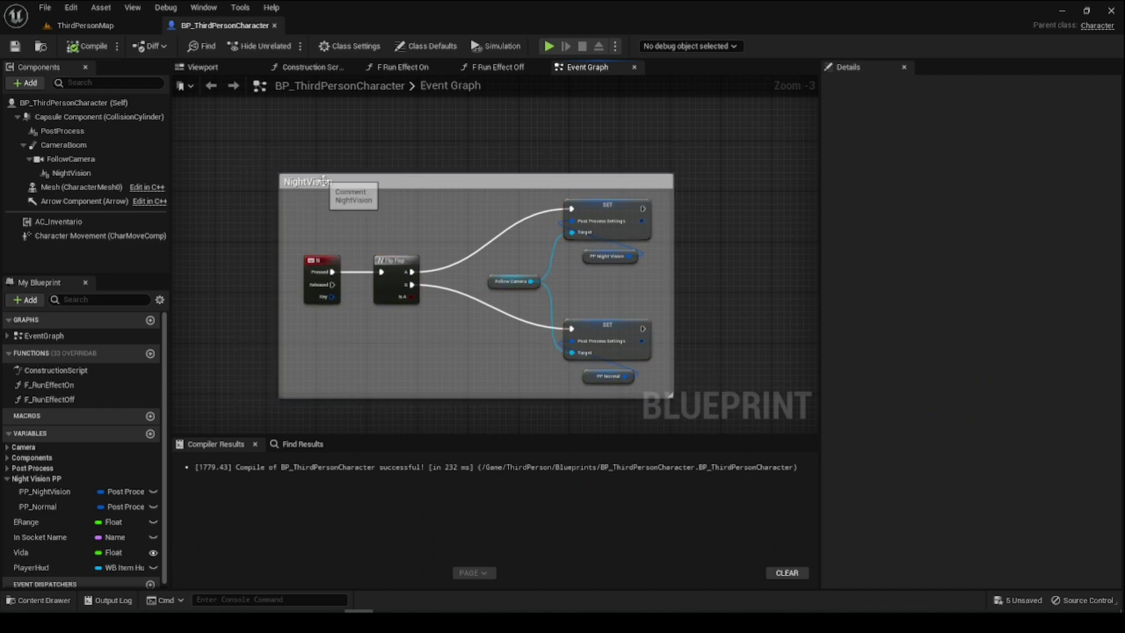
left_click(328, 182)
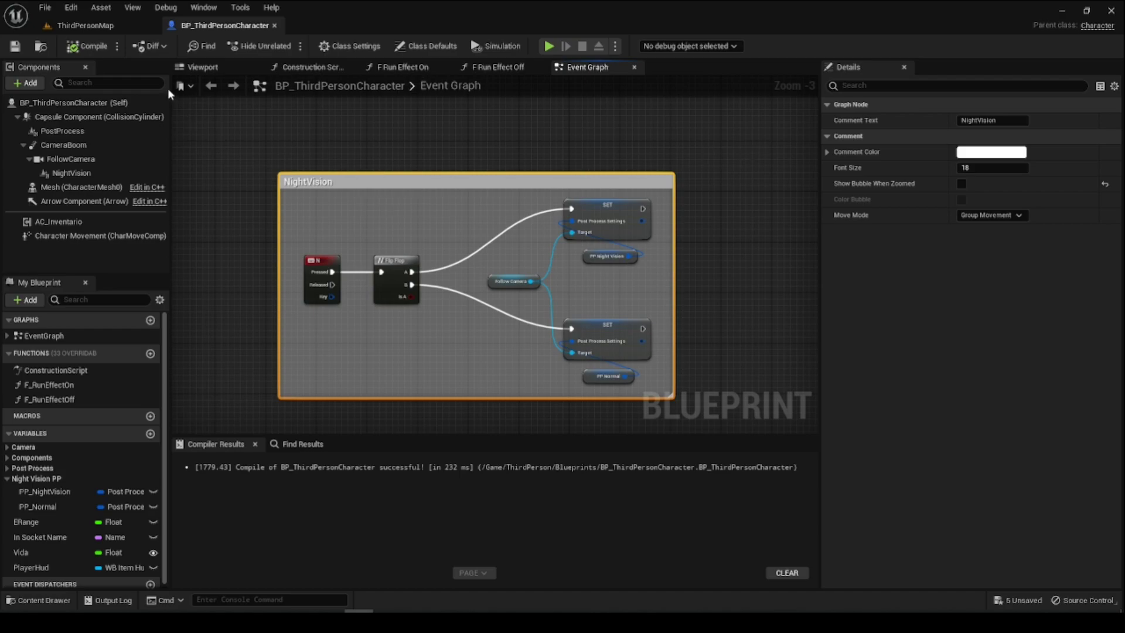
left_click(111, 26)
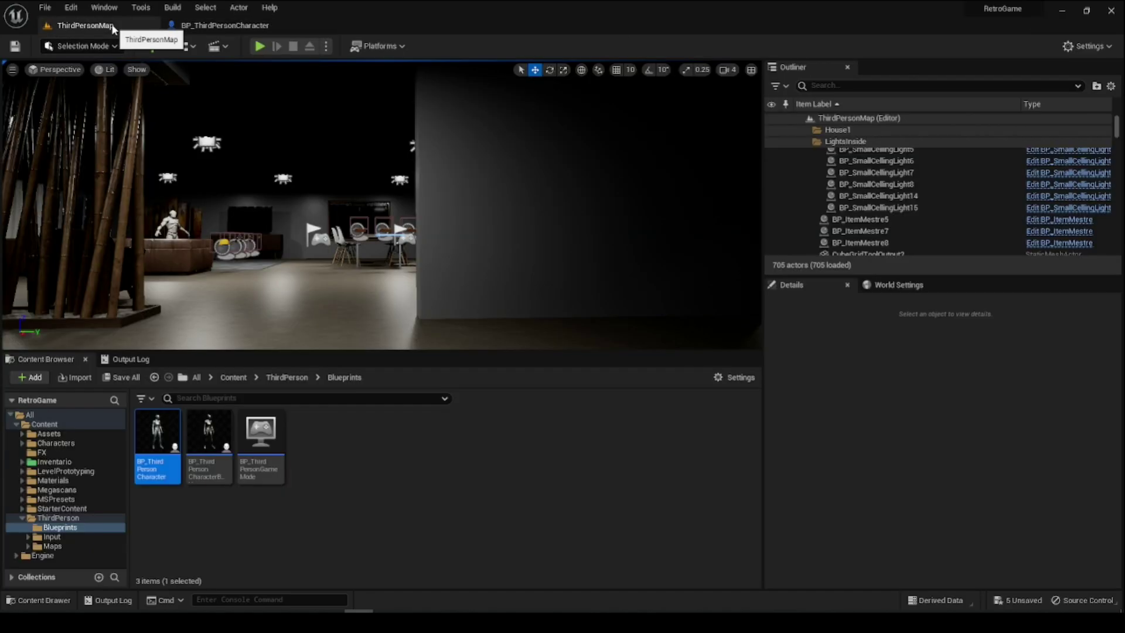
- Play the level, turn night vision on with N, and walk through the rooms
left_click(259, 47)
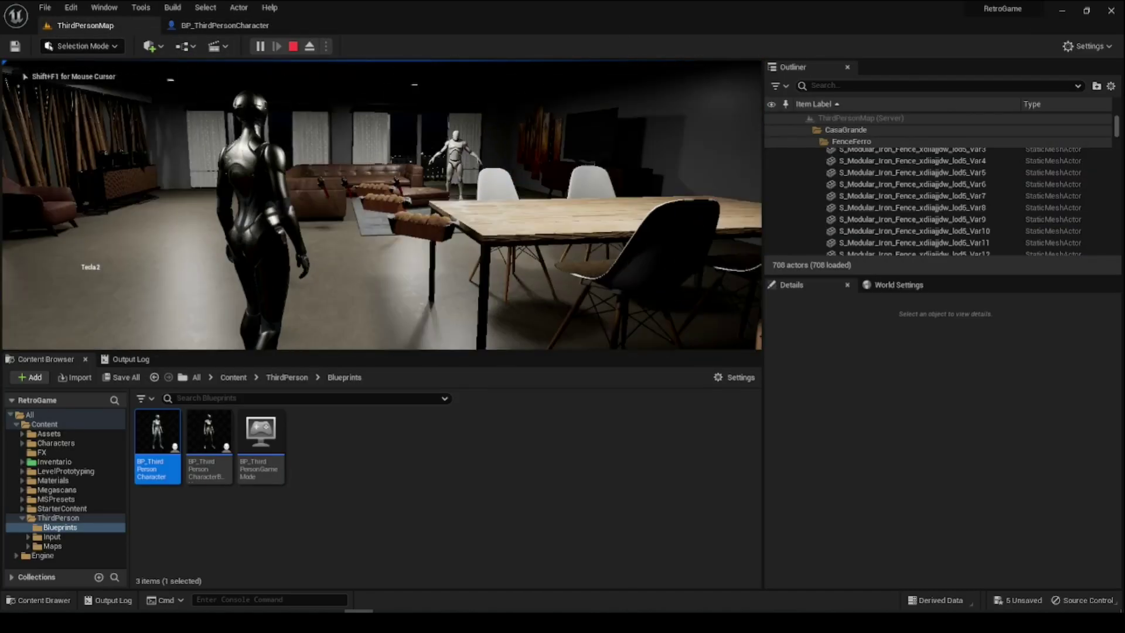
key("n")
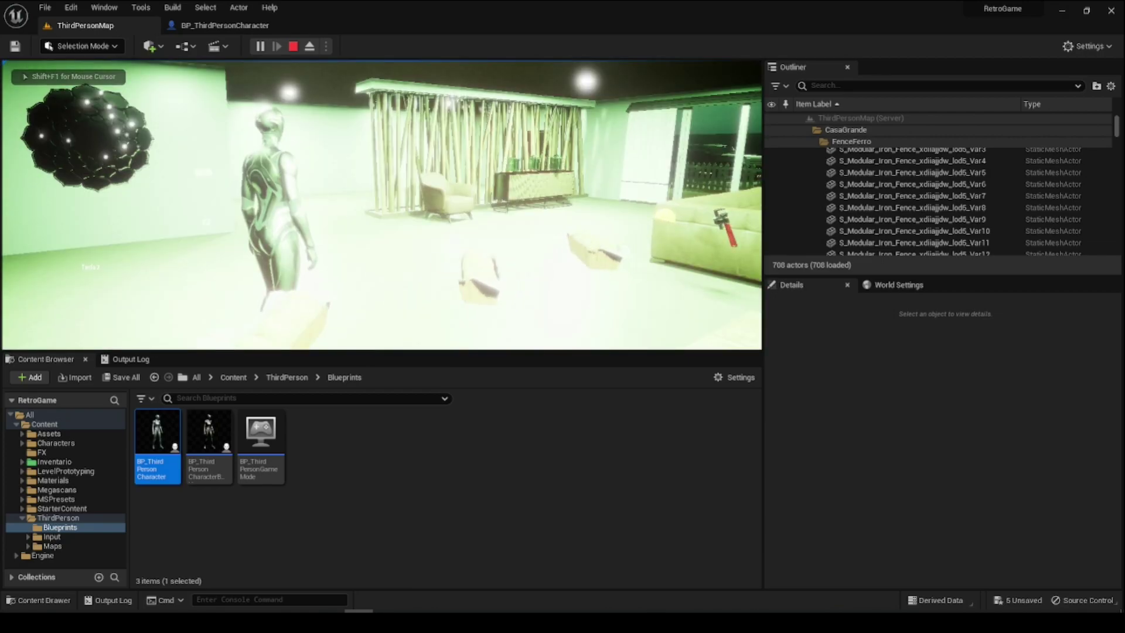
key("w")
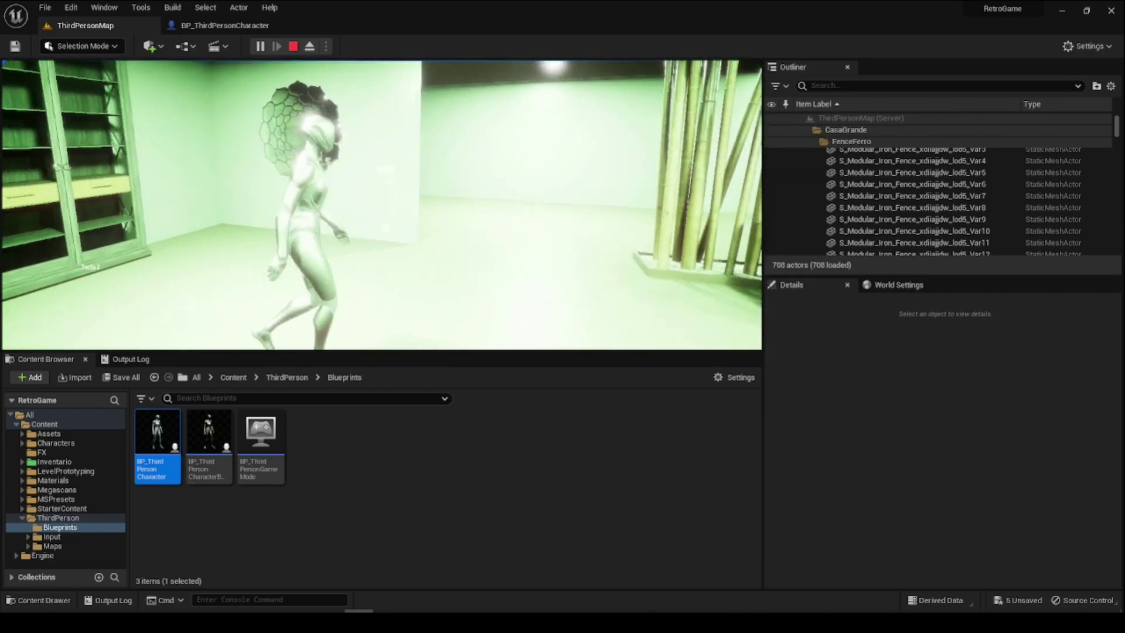
key("w")
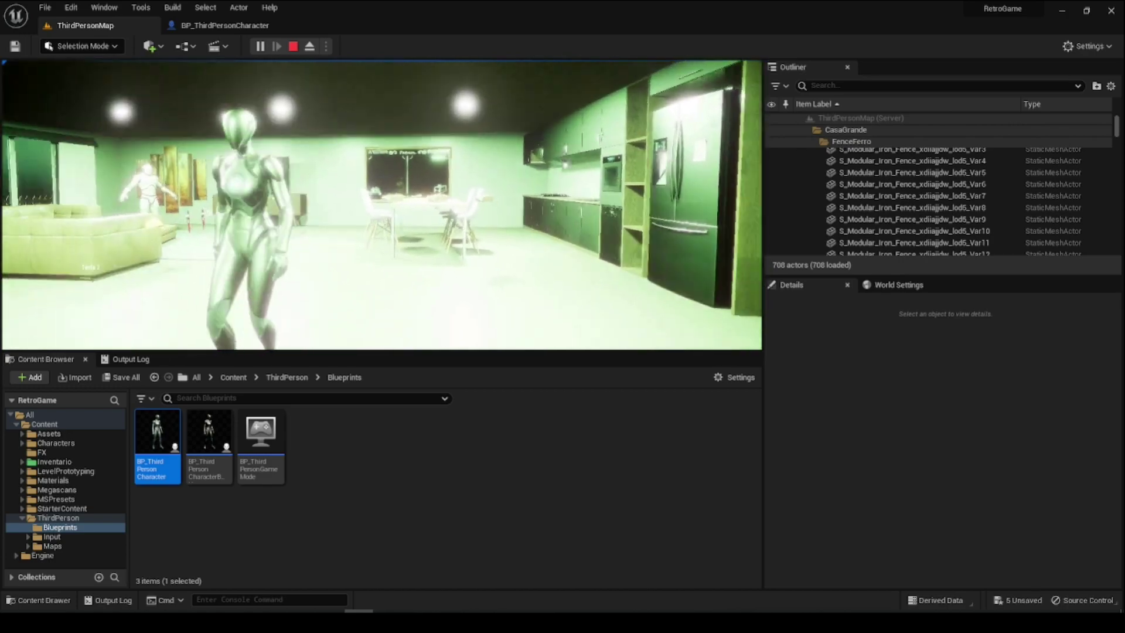
key("w")
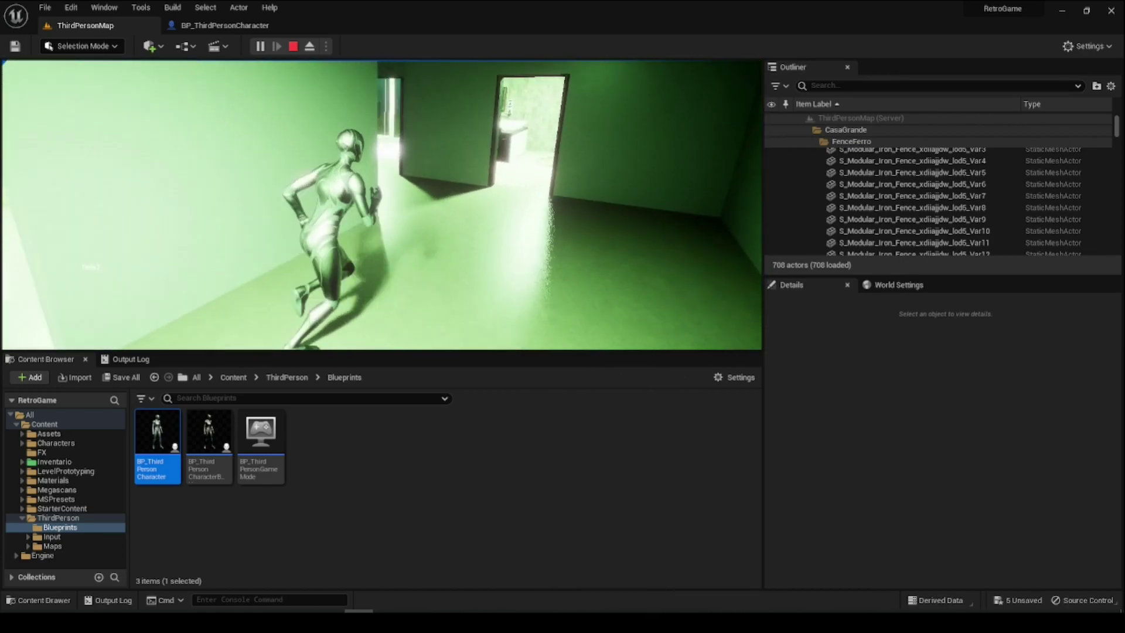
key("w")
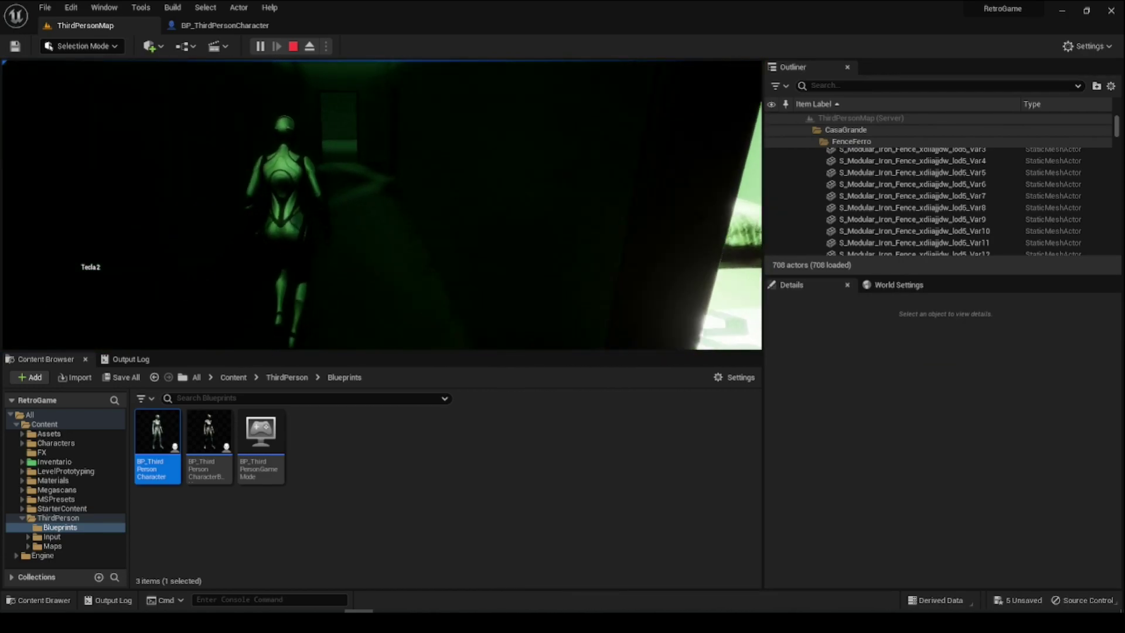
key("w")
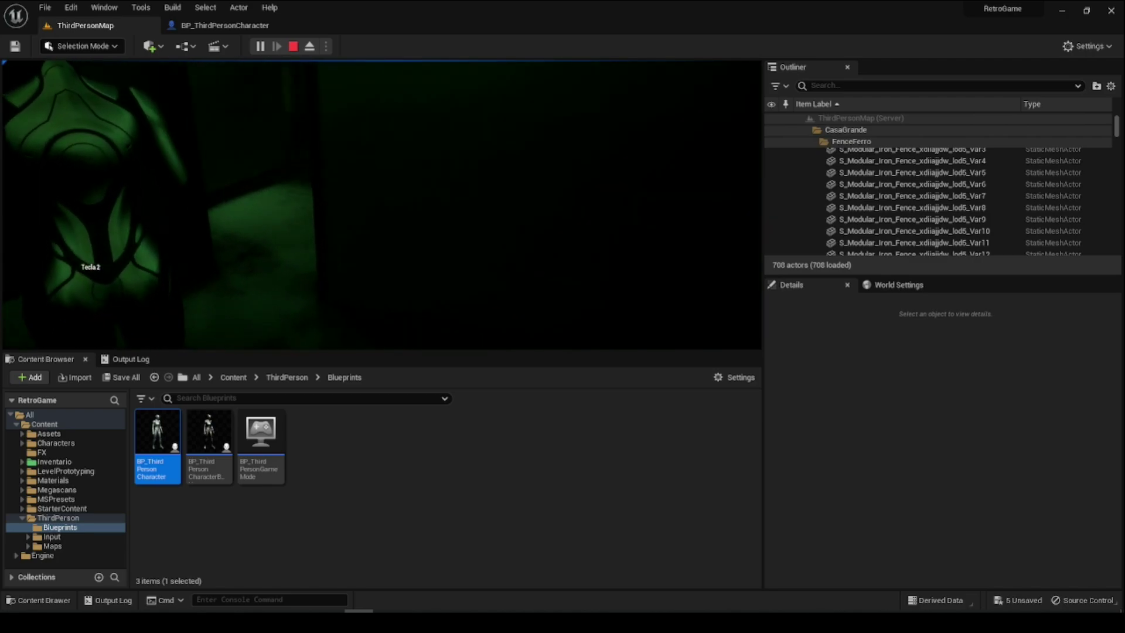
key("w")
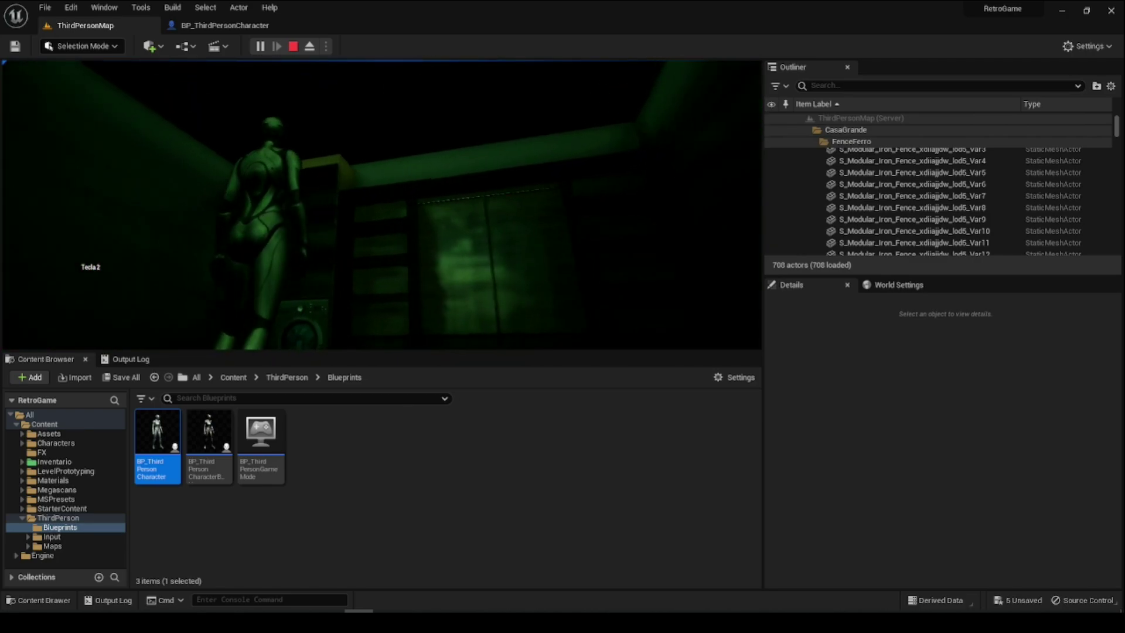
key("s")
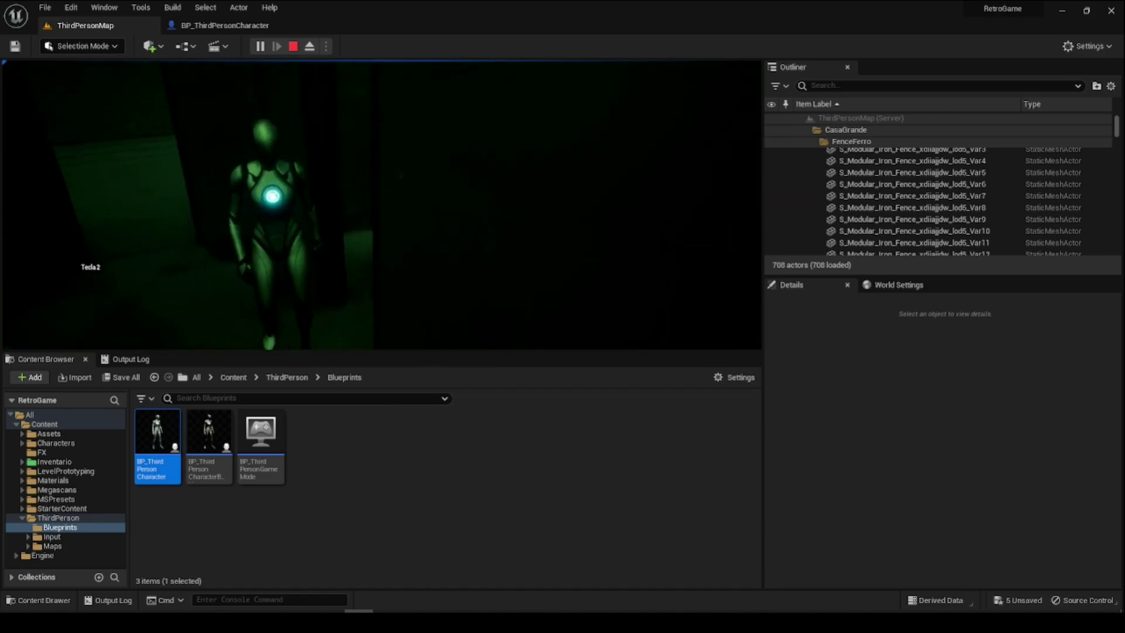
- Switch night vision off and keep walking the character toward the doorway
key("s")
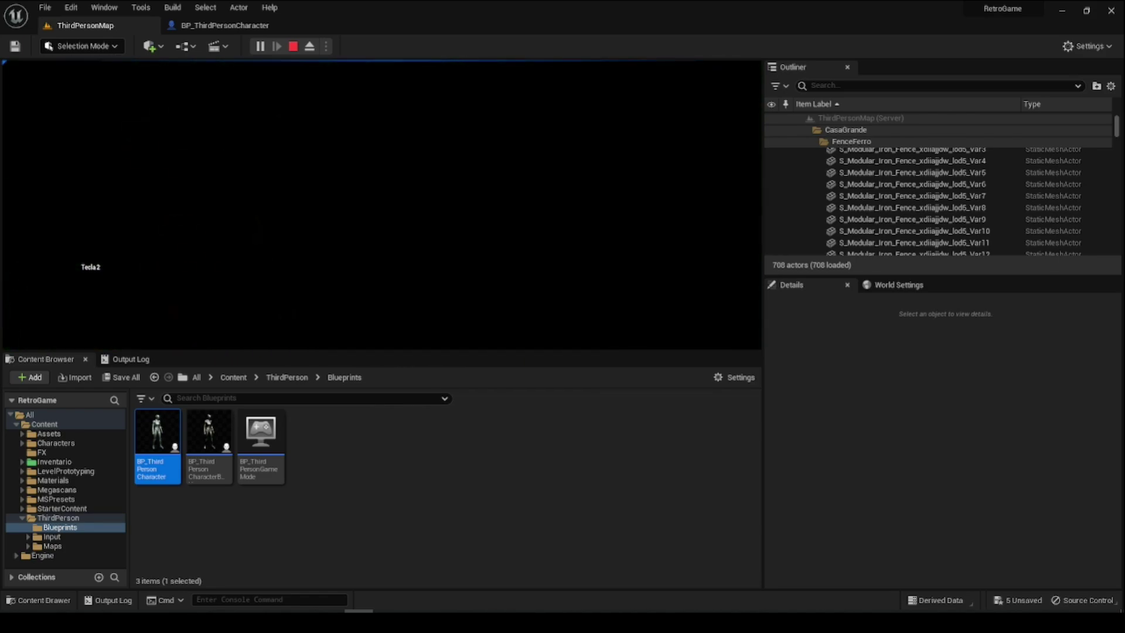
key("w")
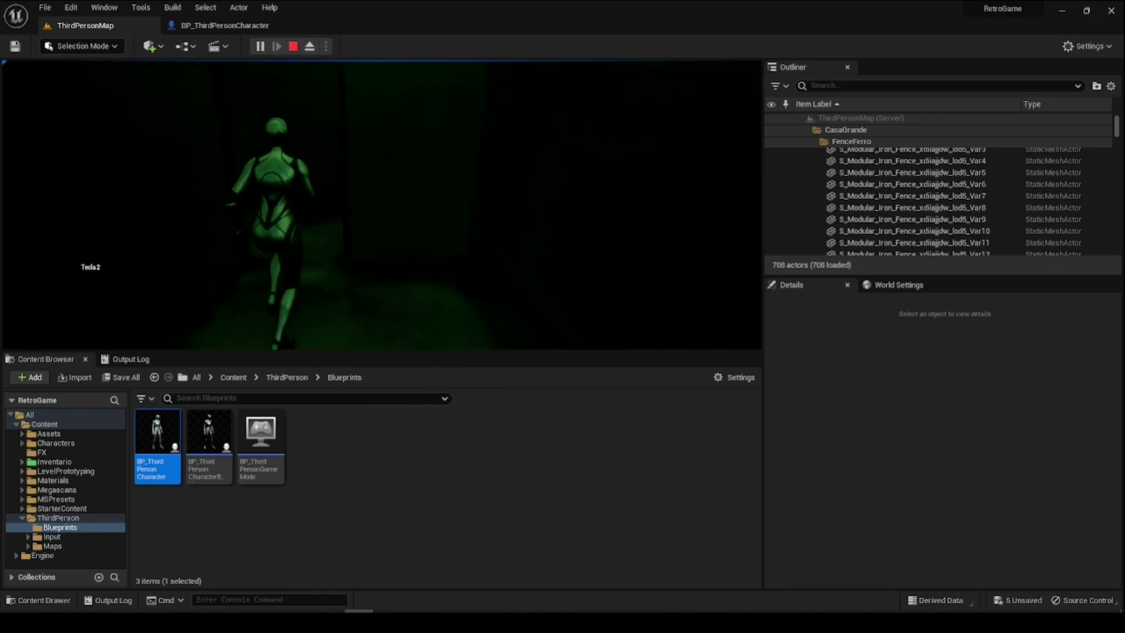
key("w")
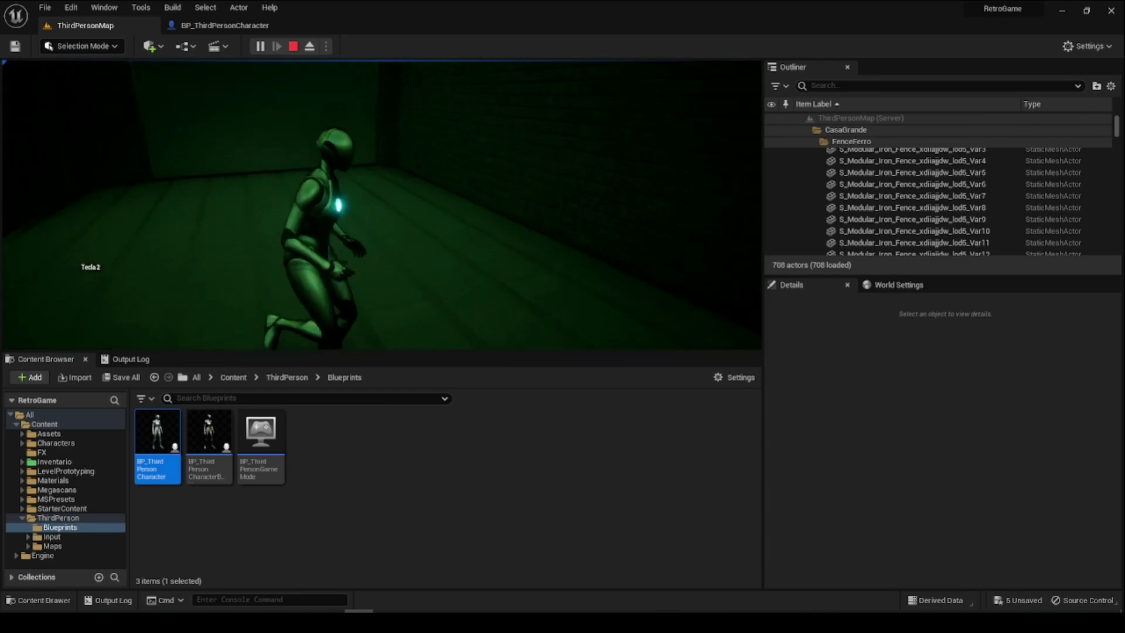
key("w")
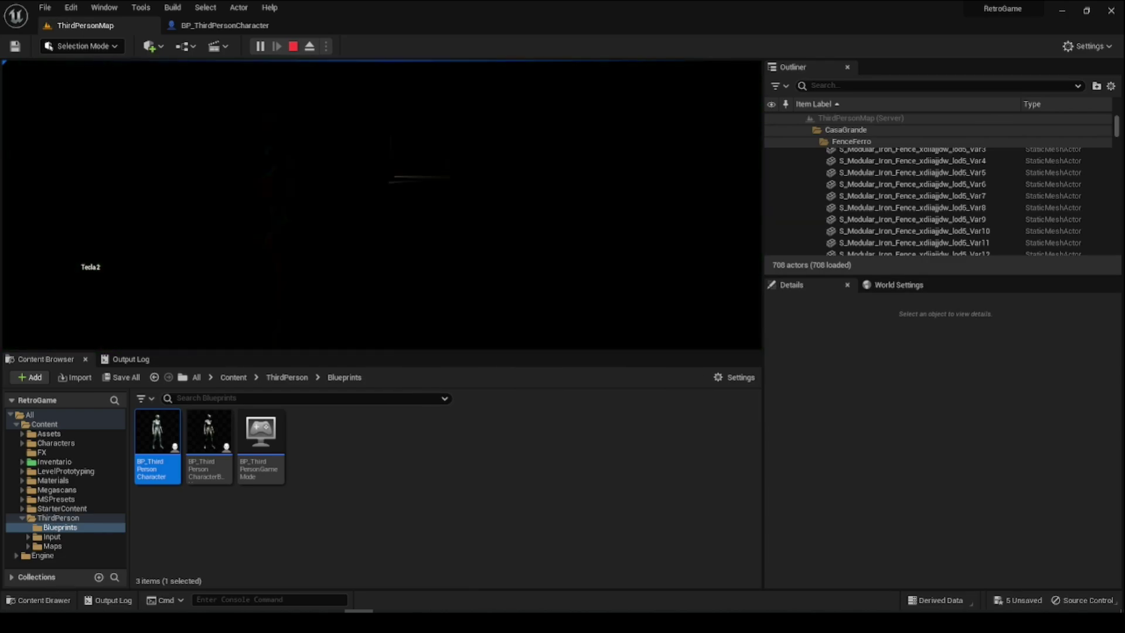